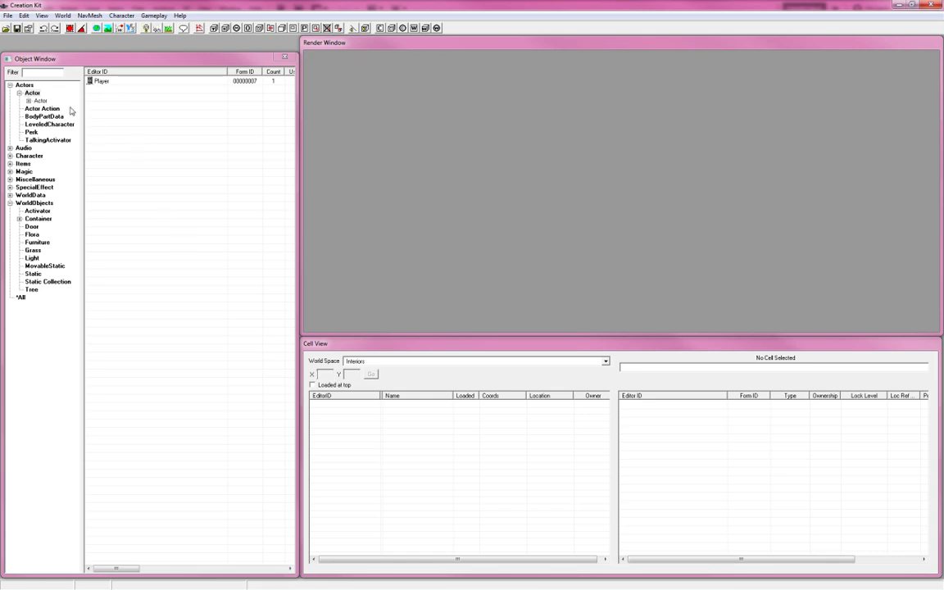
left_click(29, 101)
left_click(28, 101)
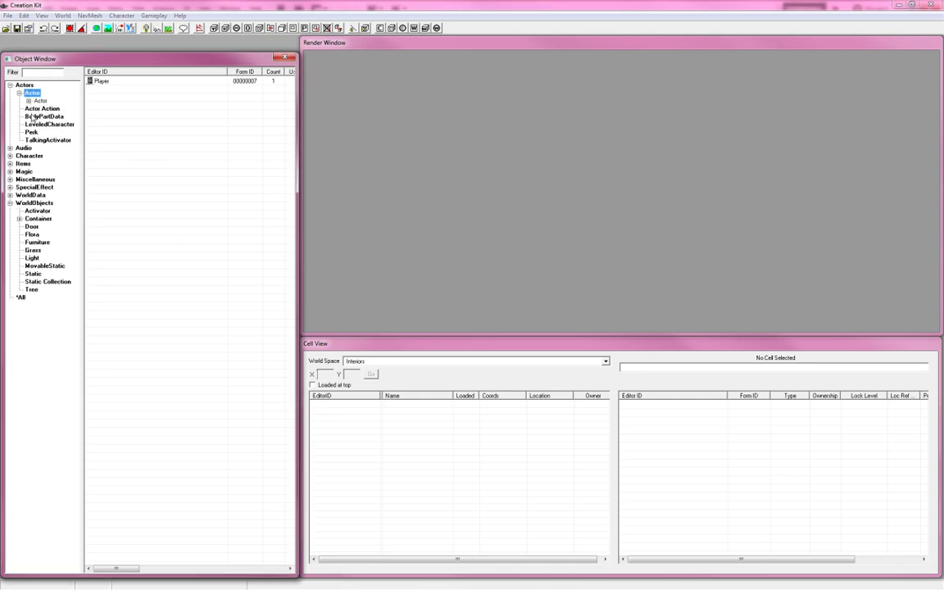
Step: Load the Skyrim.esm and Update.esm master files from the data list
left_click(8, 16)
left_click(24, 27)
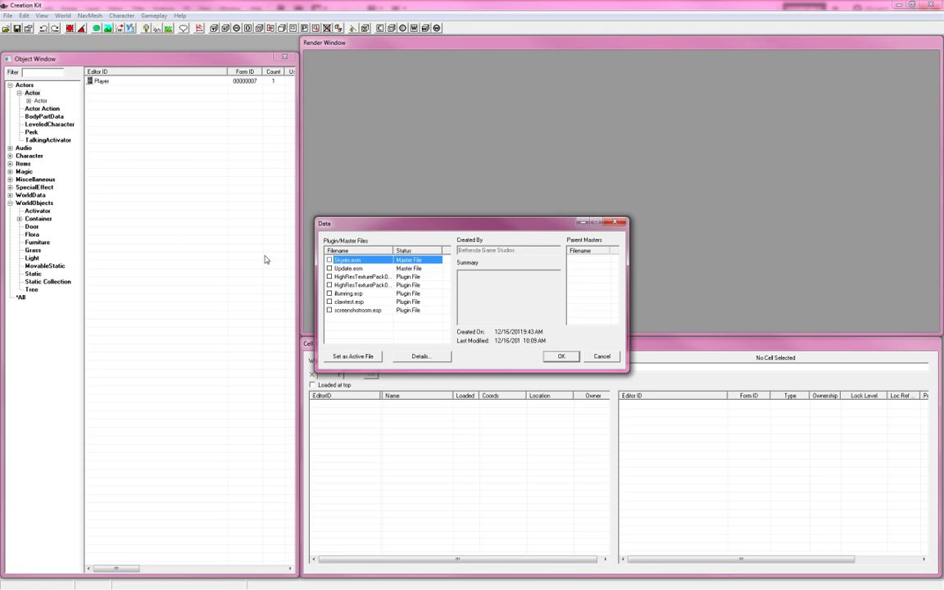
left_click(345, 269)
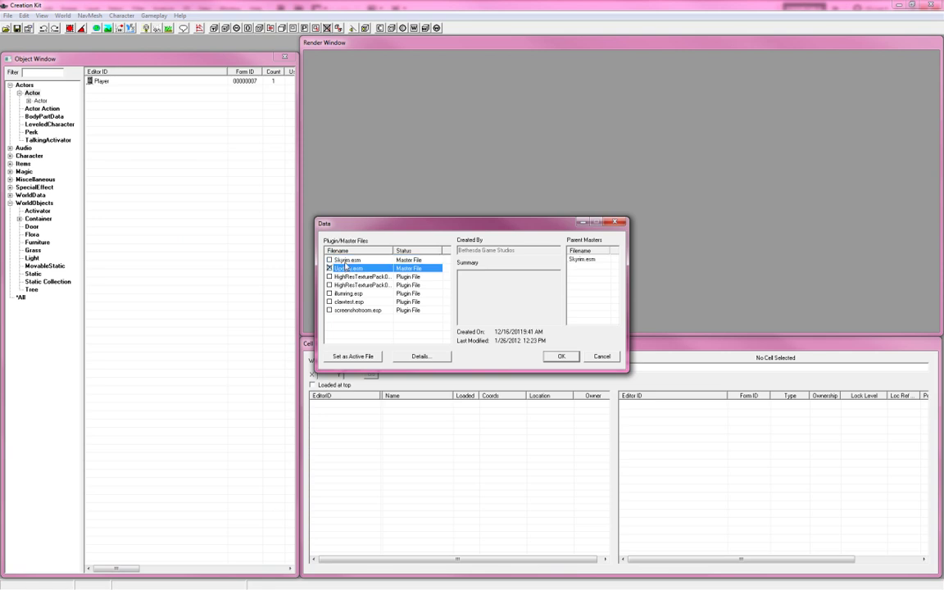
double_click(346, 261)
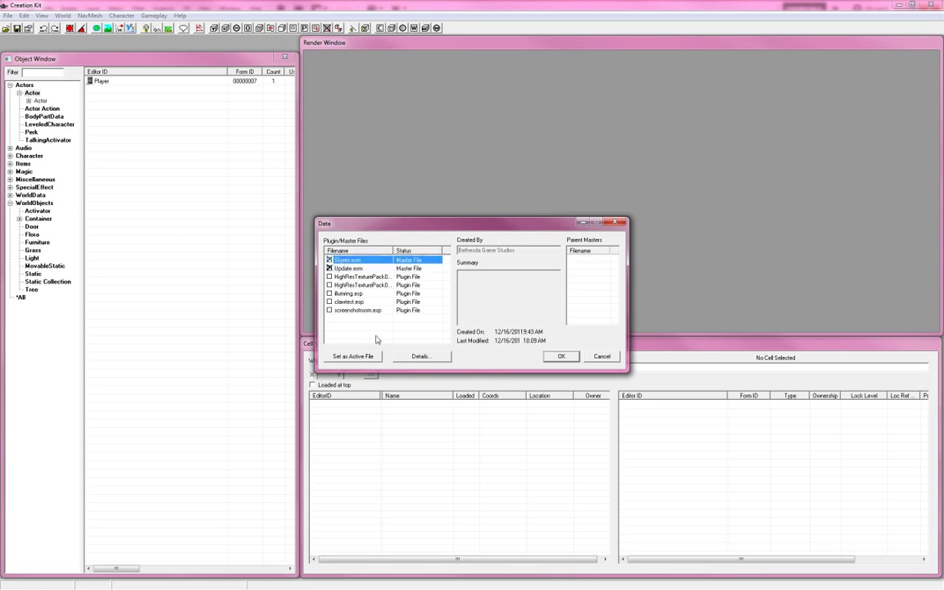
left_click(560, 356)
left_click(561, 357)
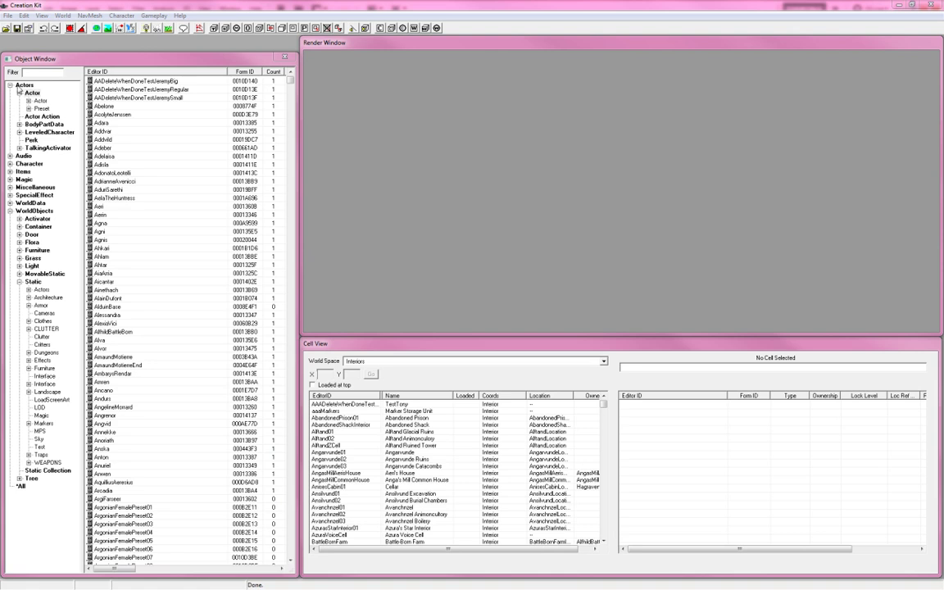
Step: Open a preview of the AelaTheHuntress actor and move the preview window higher on the screen
left_click(31, 92)
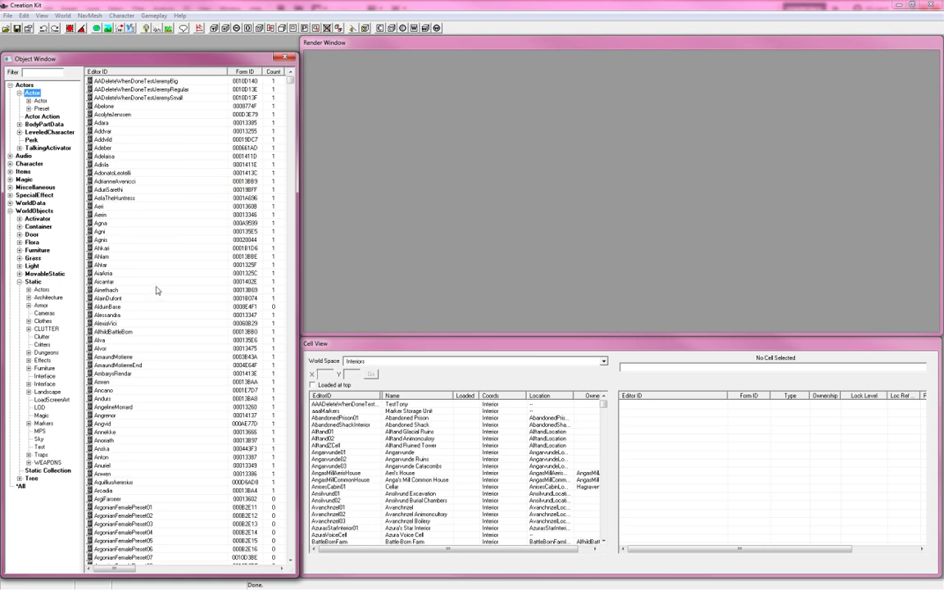
left_click(122, 199)
right_click(122, 199)
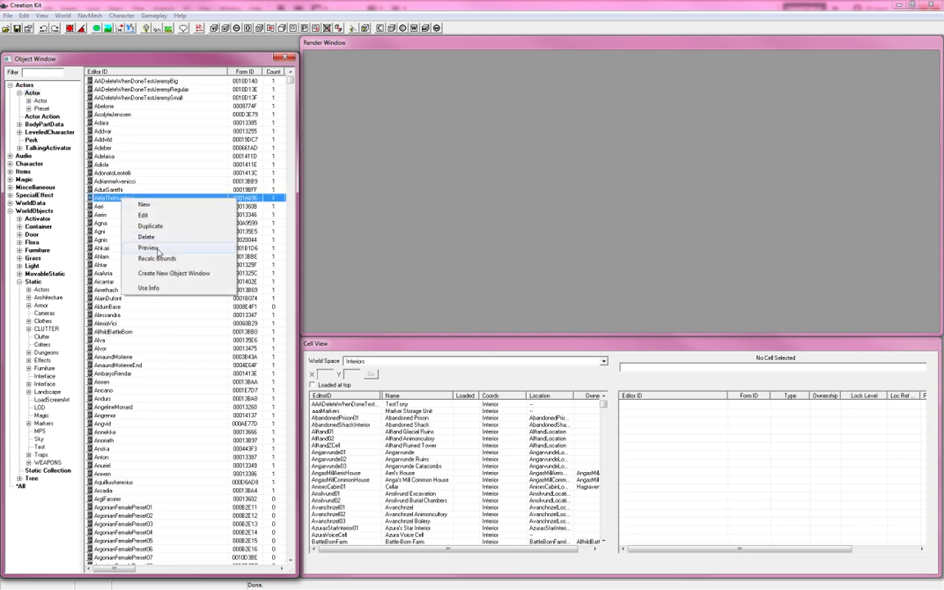
left_click(158, 250)
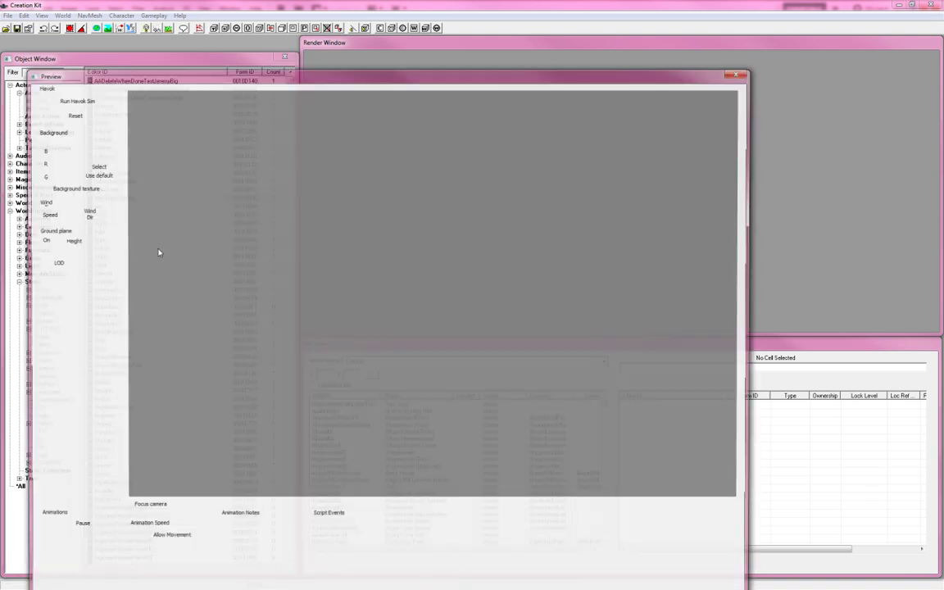
left_click_drag(295, 74, 300, 23)
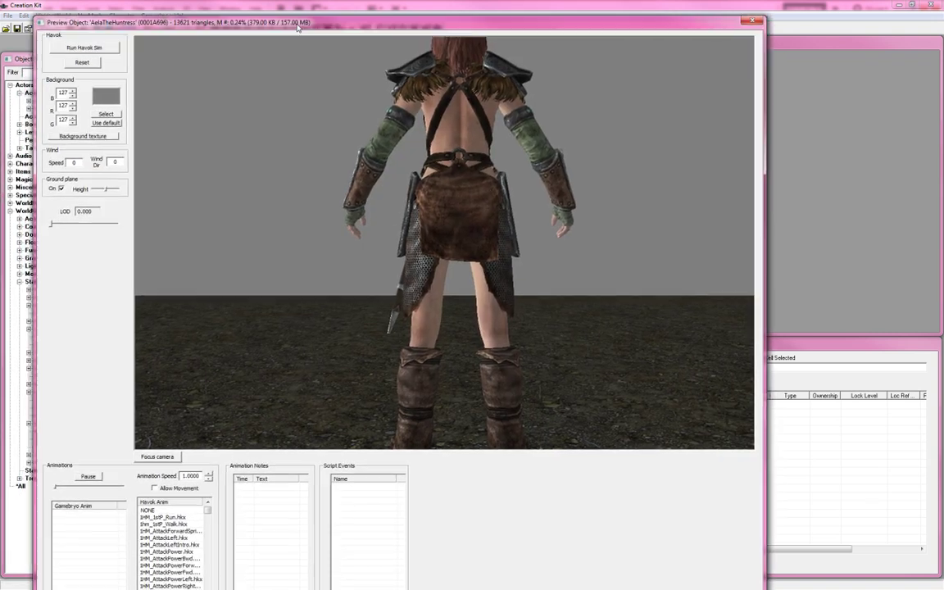
Step: Examine the previewed character from the front by turning, shifting and zooming the preview camera
left_click_drag(345, 204, 564, 216)
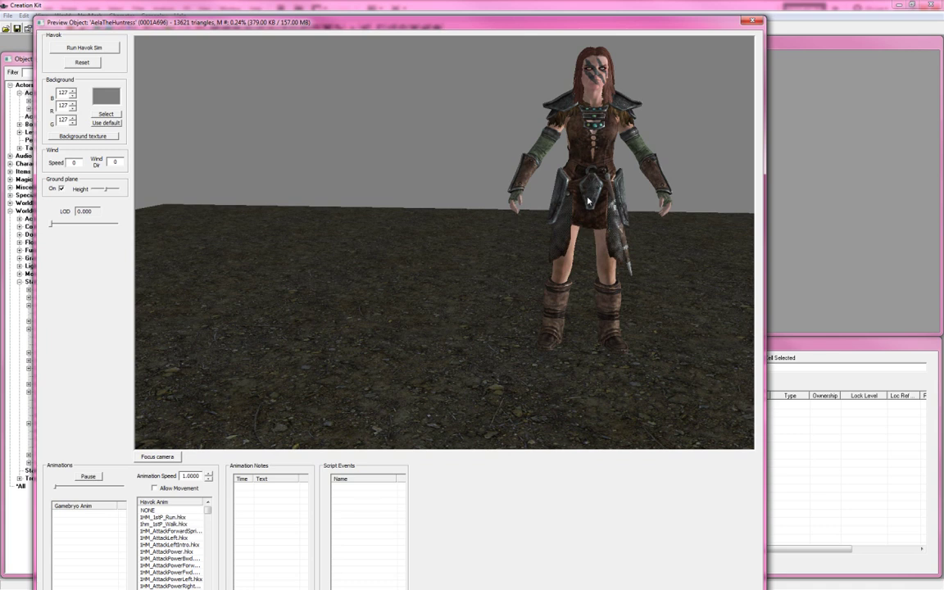
left_click_drag(595, 197, 250, 230)
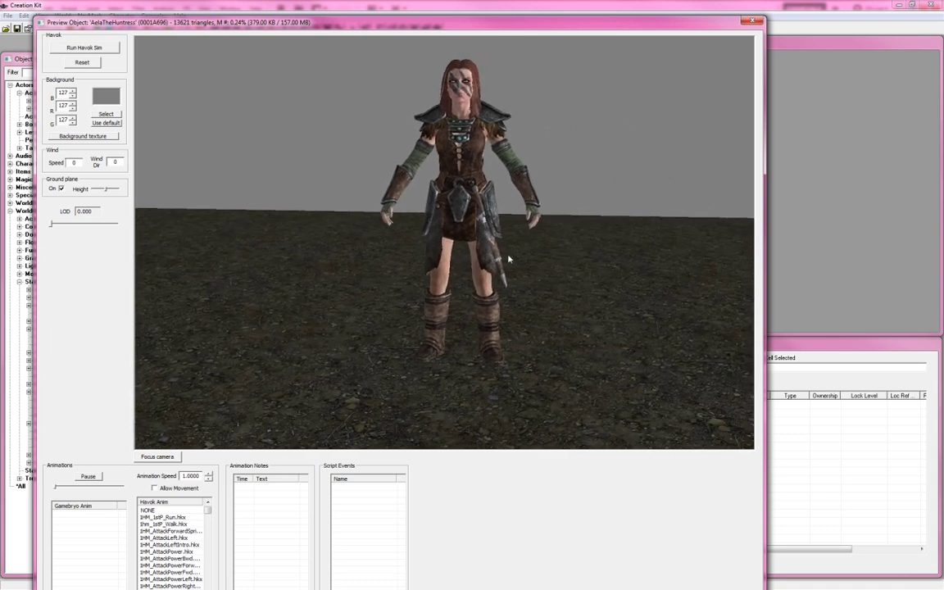
left_click_drag(508, 259, 456, 247)
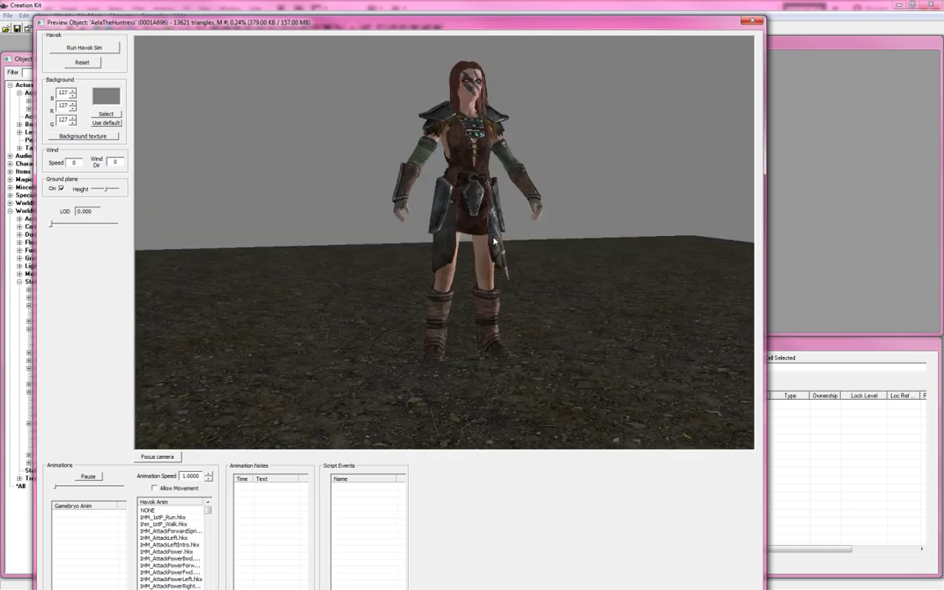
scroll(530, 230, "up", 2)
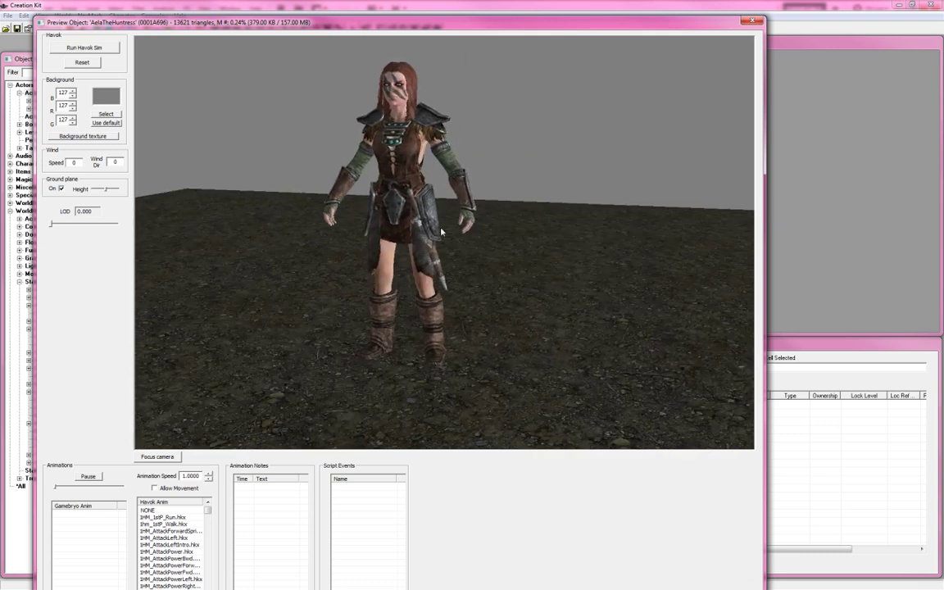
scroll(440, 238, "down", 1)
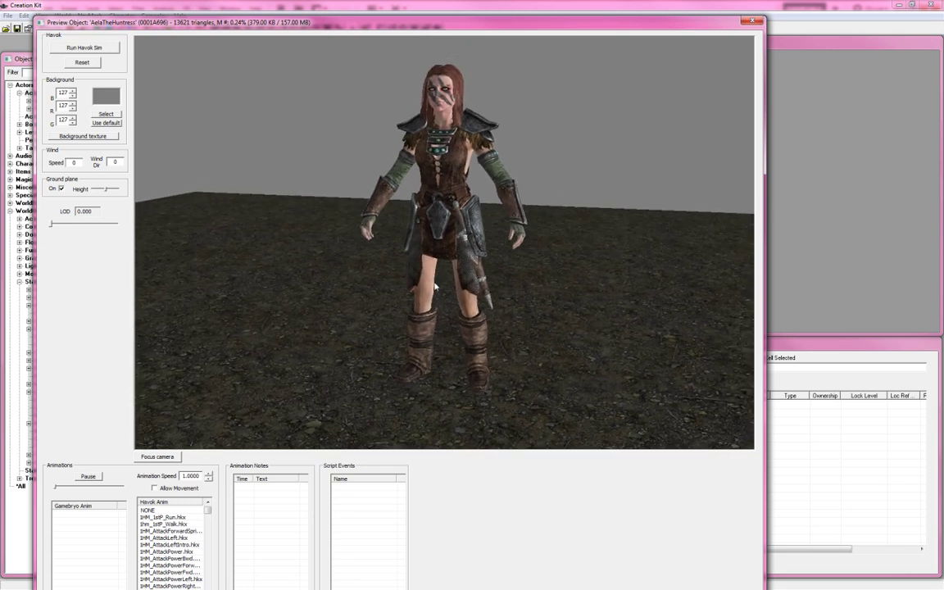
left_click_drag(460, 203, 383, 244)
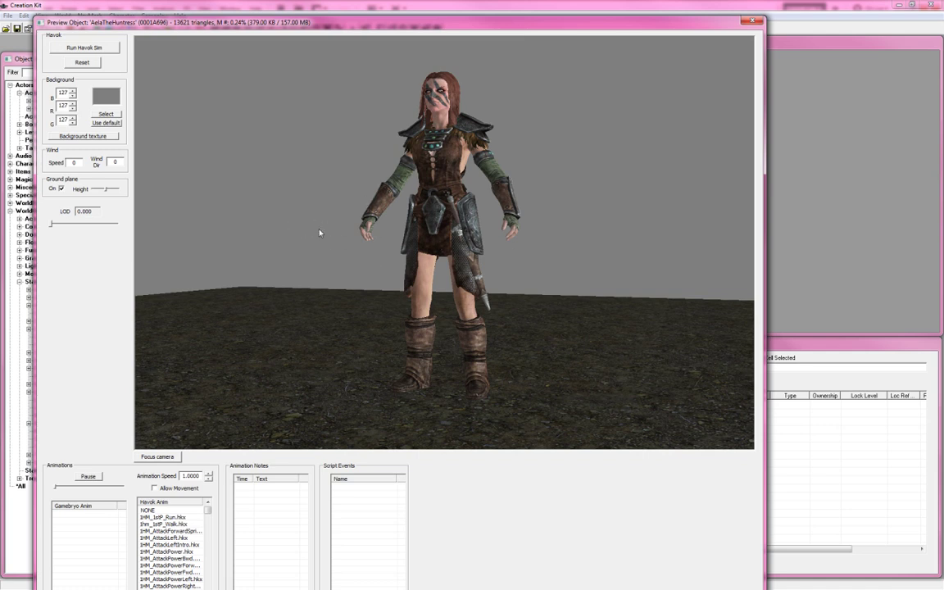
Step: Review the zoom and pan speeds of the preview camera in the preferences and close them
left_click_drag(459, 195, 348, 196)
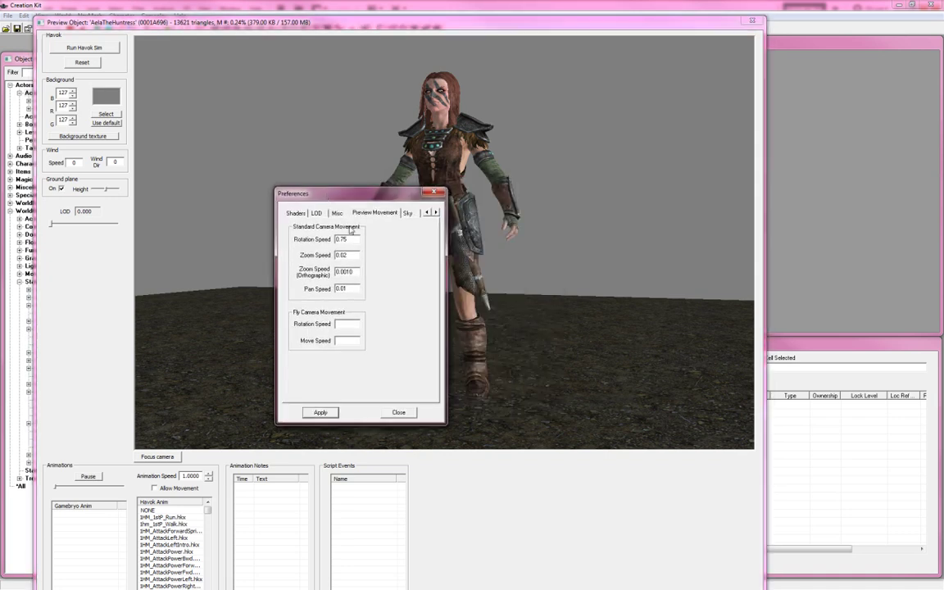
double_click(348, 255)
double_click(353, 289)
left_click(396, 412)
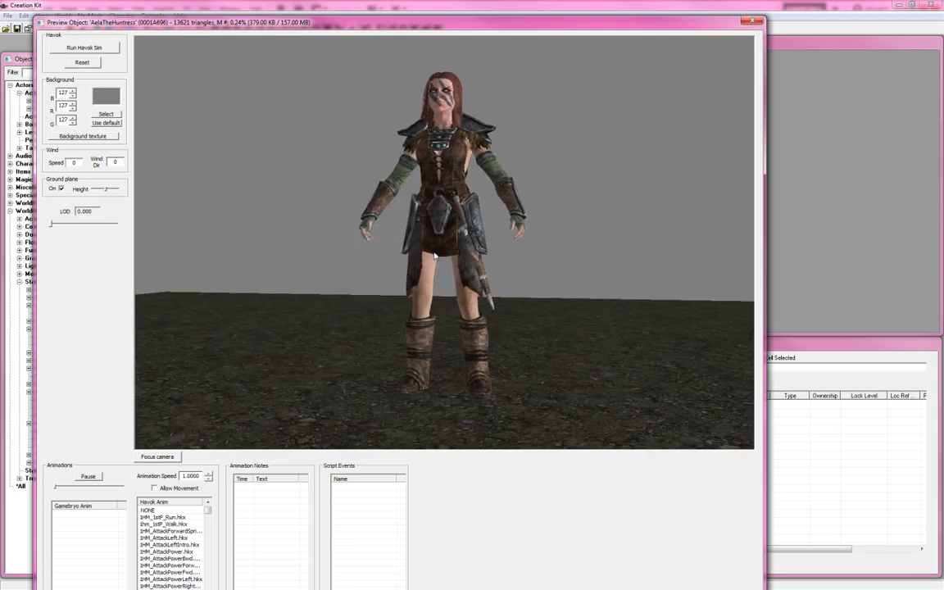
Step: Shift the preview window to reveal the Havok animation list and play the 1HM_AttackLeftIntro.hkx animation
left_click_drag(418, 262, 448, 274)
scroll(447, 259, "up", 2)
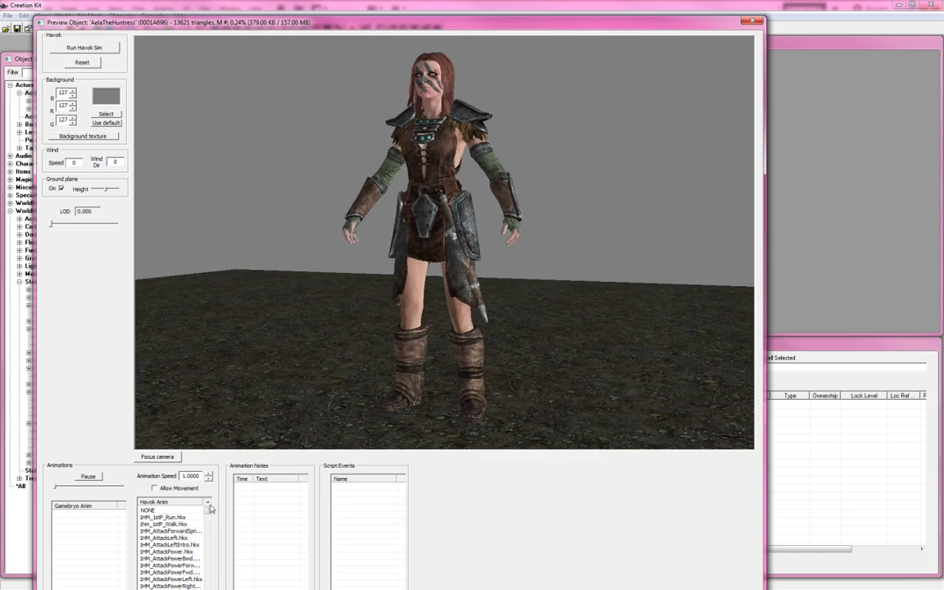
left_click_drag(377, 25, 387, 9)
left_click(197, 530)
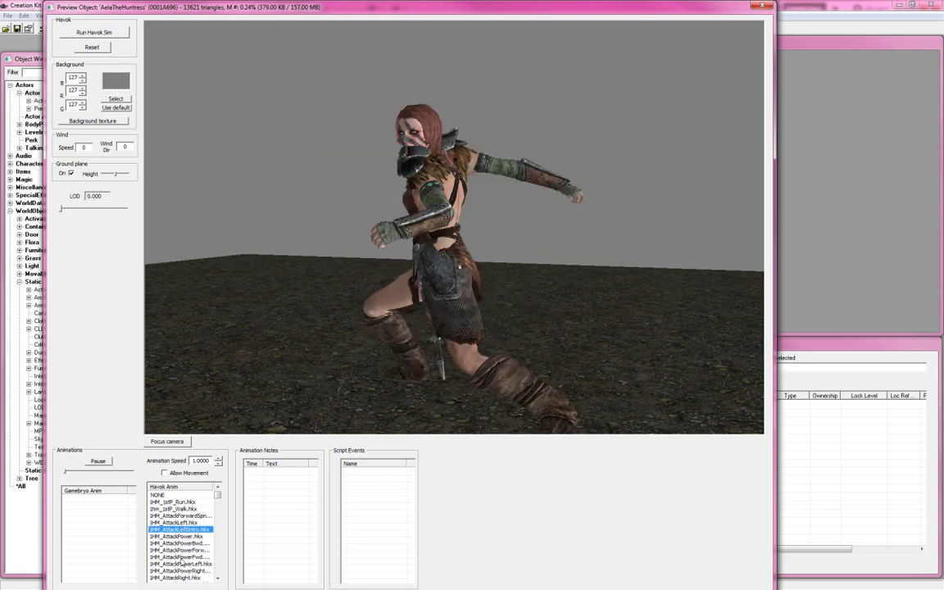
Step: Advance through the Havok animations to the MT_ group and disable all further animation loading warnings
key("Page_Down")
key("Page_Down")
key("Page_Down")
key("Page_Down")
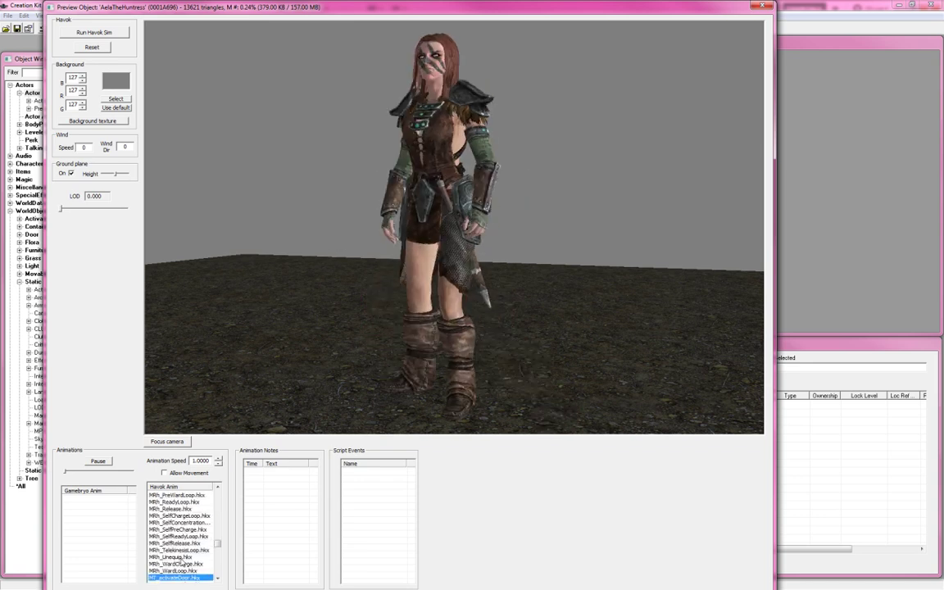
key("Page_Down")
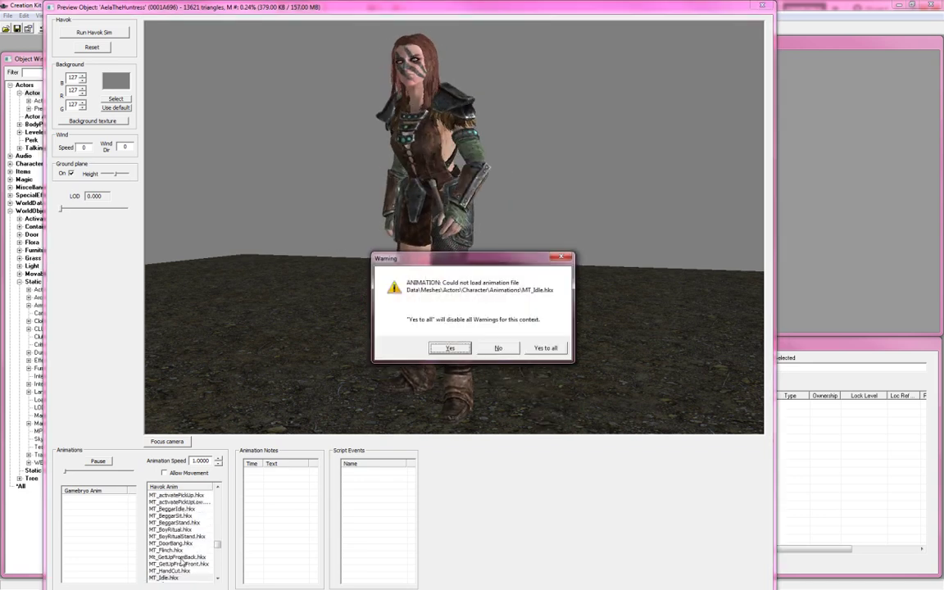
left_click(546, 348)
Step: Step through the character's MT_ animations starting at MT_Flinch.hkx and settle on MT_Idle_Nervous.hkx
left_click(168, 550)
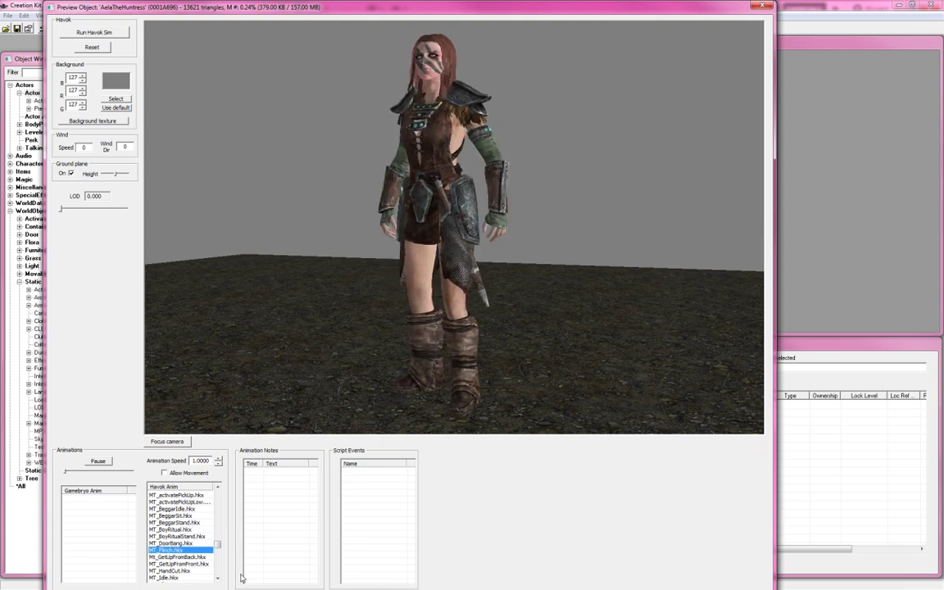
key("Down")
key("Down")
key("Down")
key("Down")
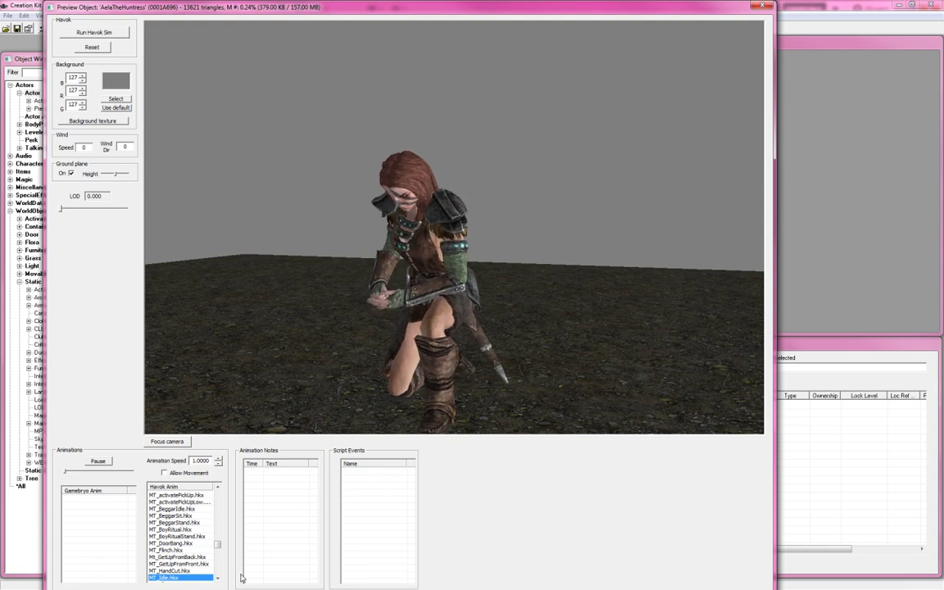
key("Down")
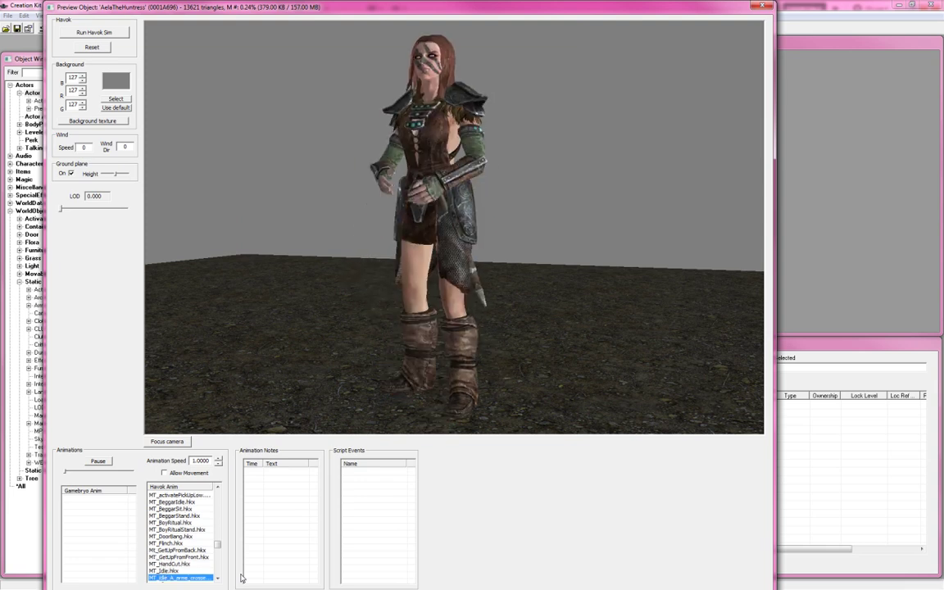
key("Down")
key("Down")
key("Down")
key("Down")
key("Down")
key("Down")
key("Down")
key("Down")
key("Down")
key("Down")
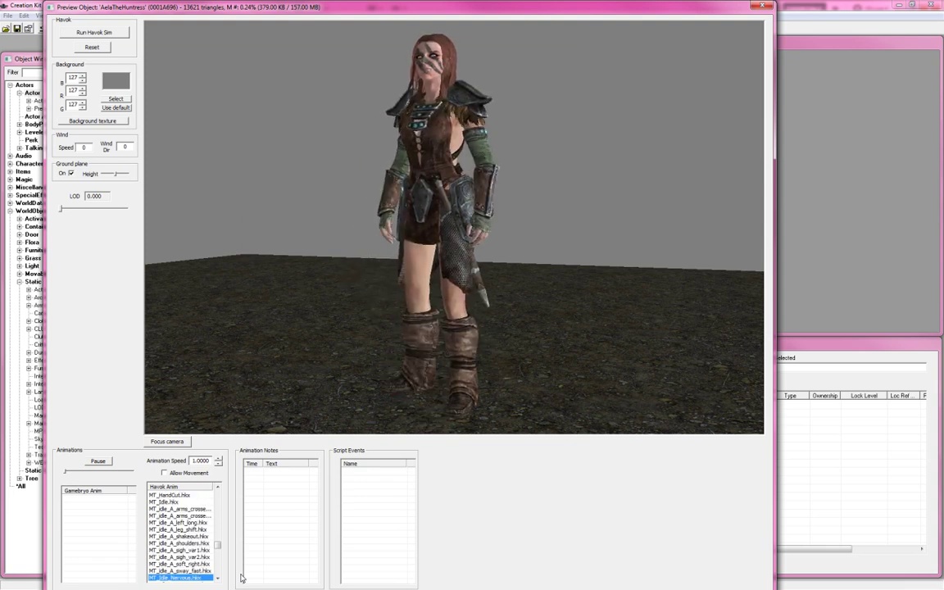
Step: Turn off the ground plane and frame the whole figure against the plain grey background
left_click(541, 101)
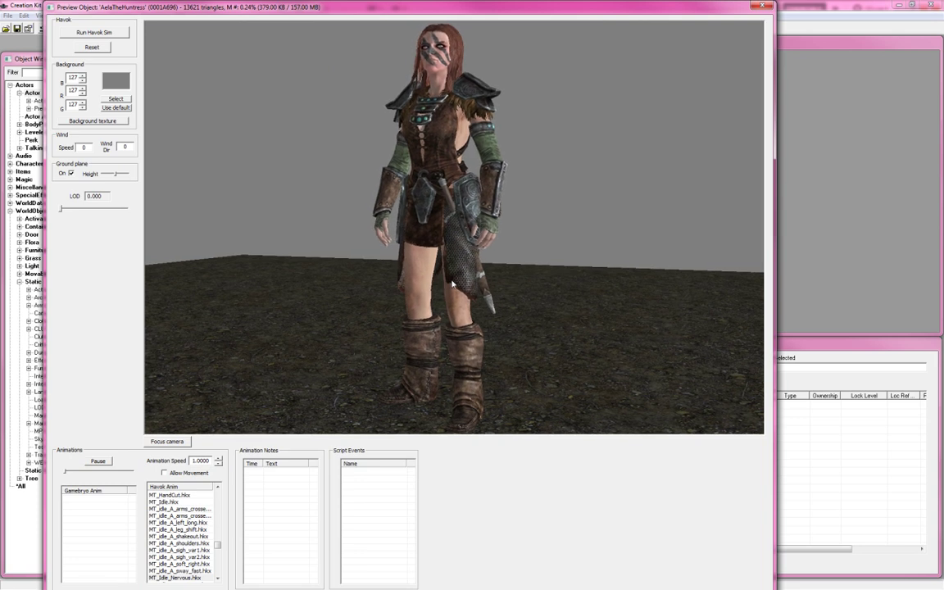
left_click(71, 173)
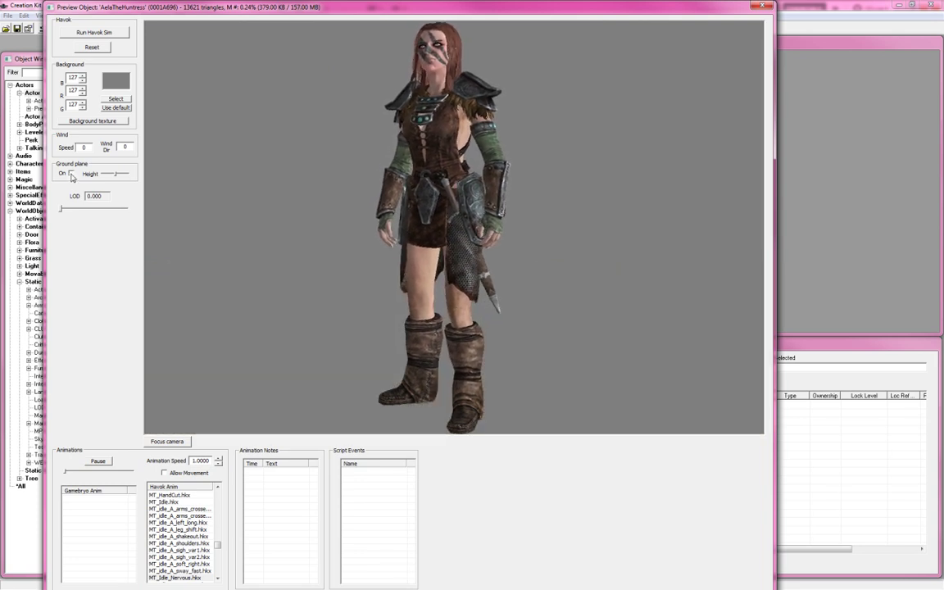
left_click_drag(458, 359, 473, 347)
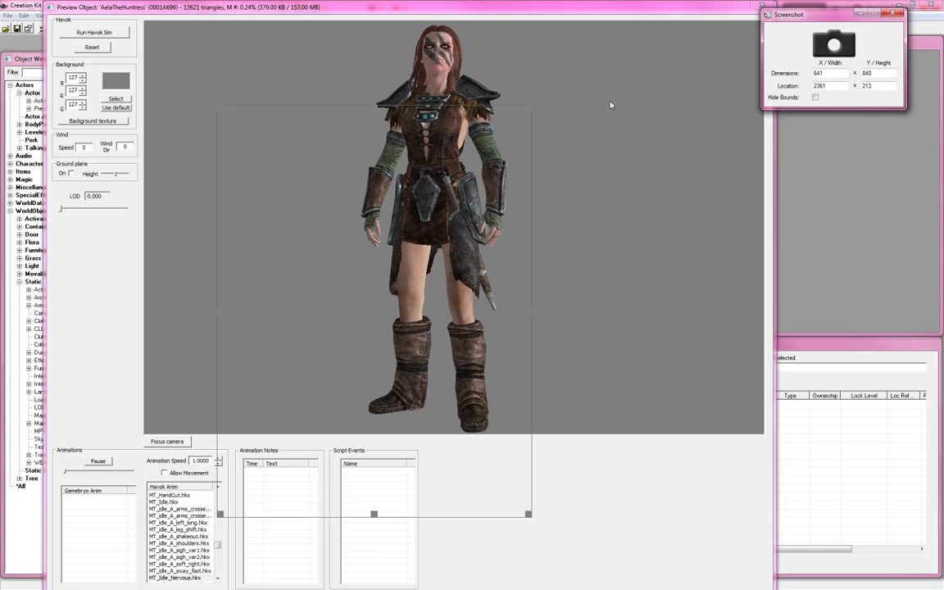
Step: Fit the screenshot frame around the full figure at 527 × 841, location 2535 × 42, and capture the screen
left_click_drag(810, 18, 817, 347)
left_click_drag(216, 108, 151, 25)
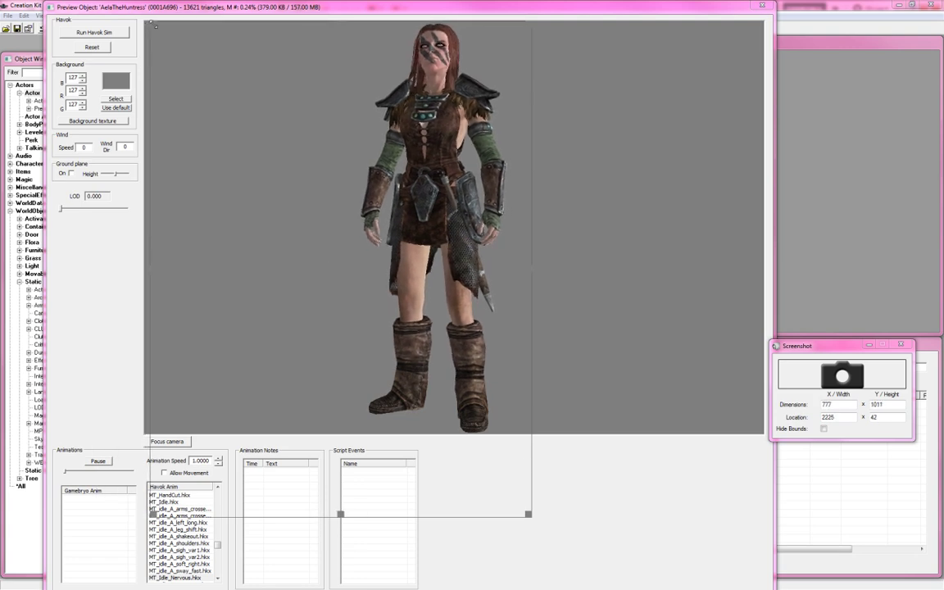
left_click_drag(527, 515, 694, 432)
left_click_drag(159, 220, 306, 233)
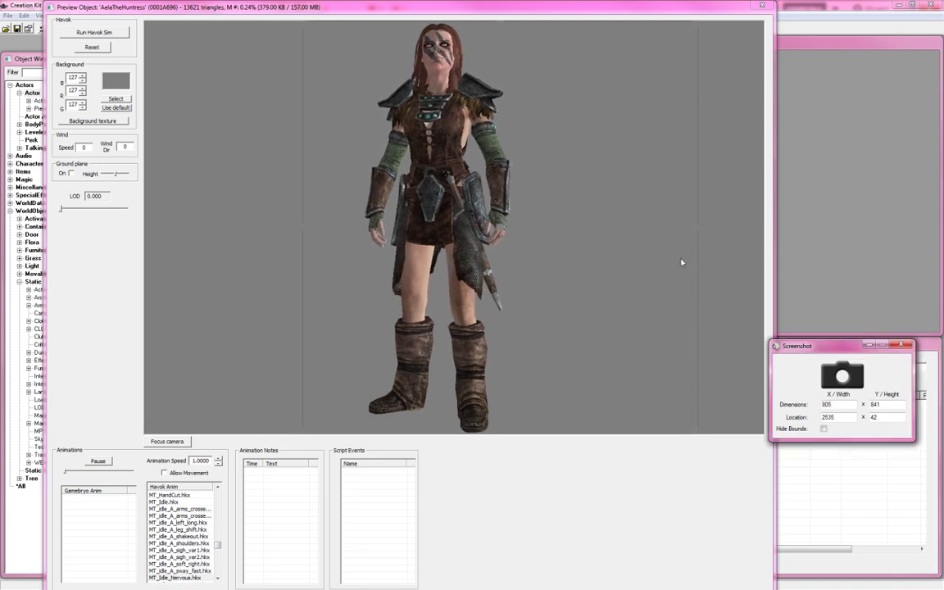
left_click_drag(694, 226, 559, 215)
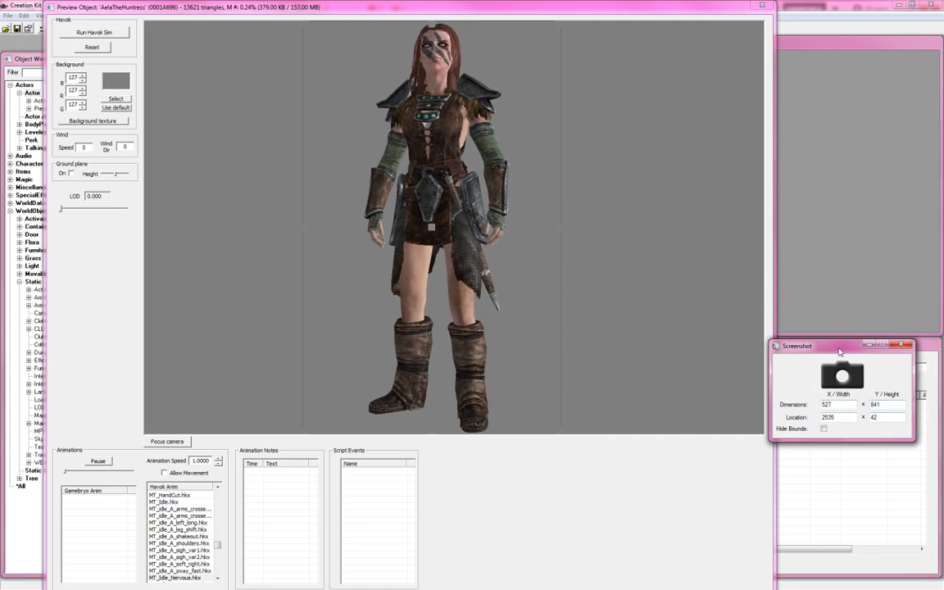
key("Print")
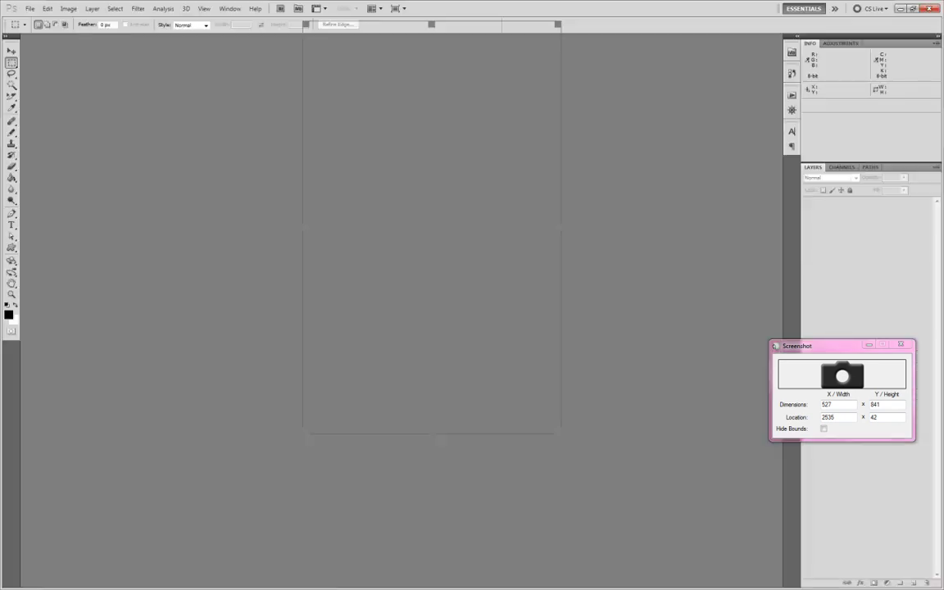
Step: Close the screenshot tool and create a new Photoshop document from the Clipboard preset, 1493 × 1200 pixels with transparent background
left_click(900, 344)
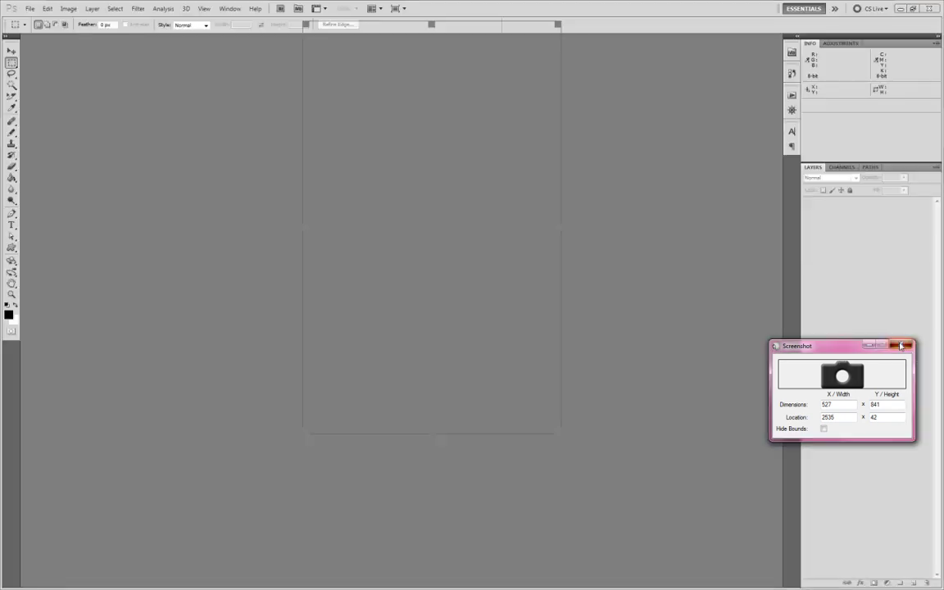
left_click(29, 10)
left_click(40, 19)
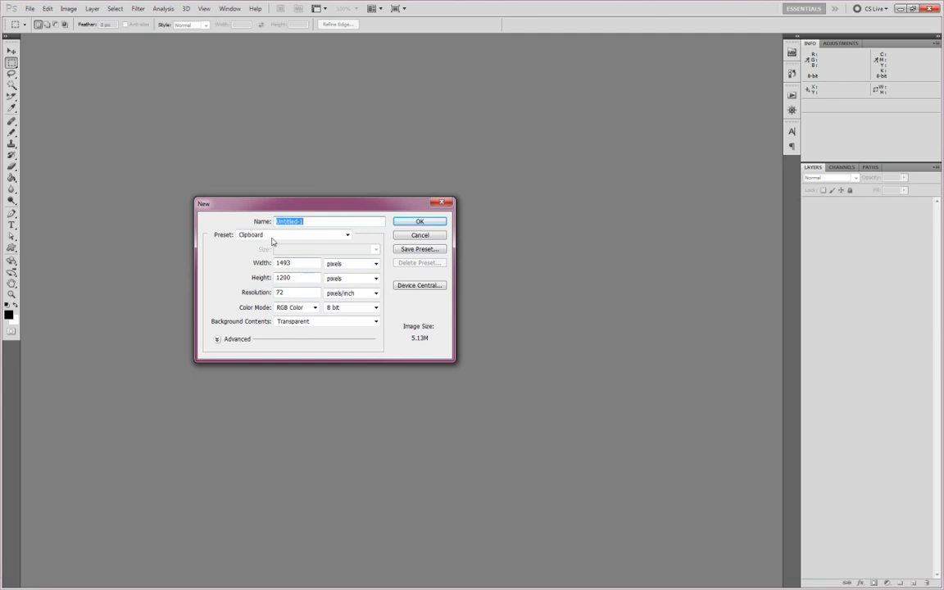
left_click(418, 222)
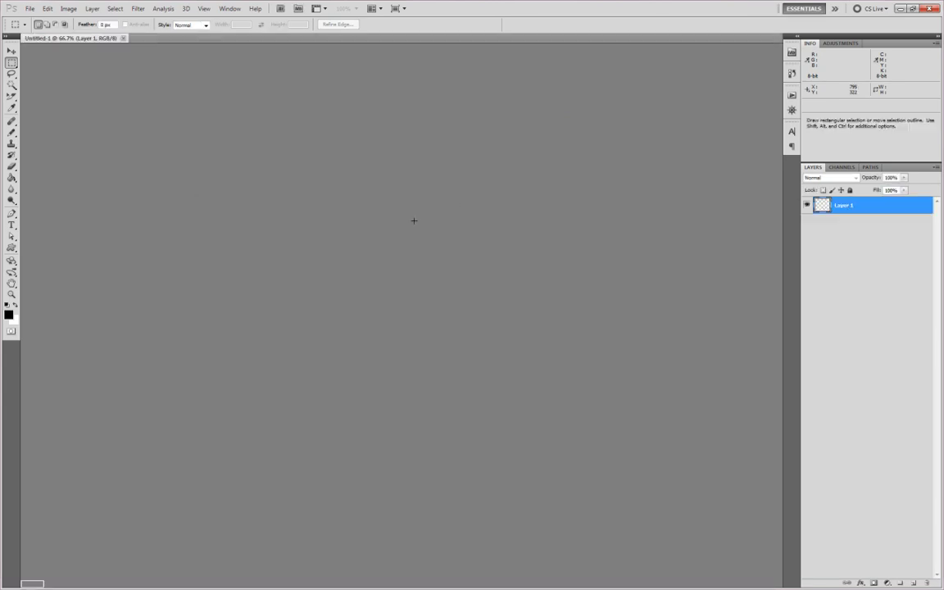
Step: Paste the captured preview window into the new document and look over the figure at closer range
key("ctrl+v")
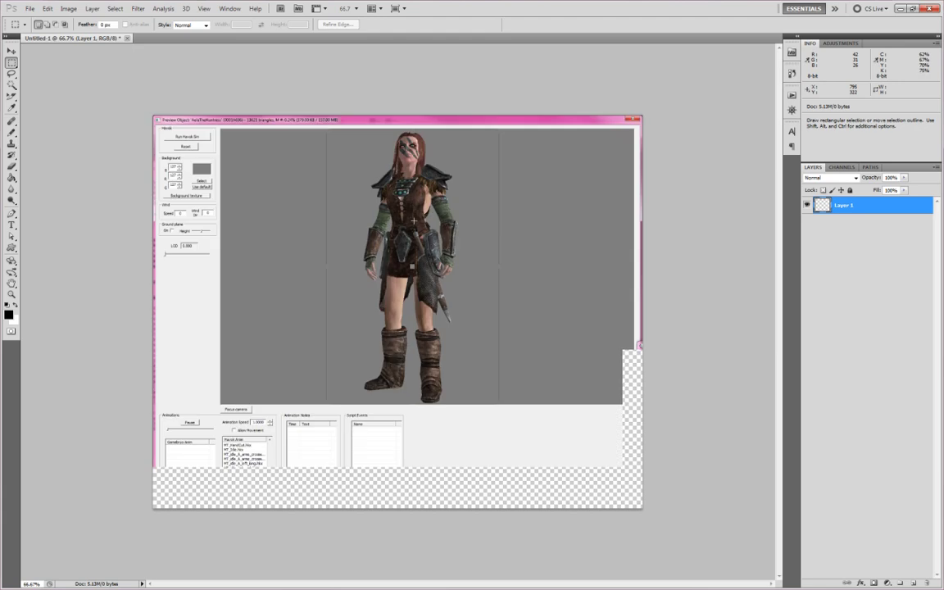
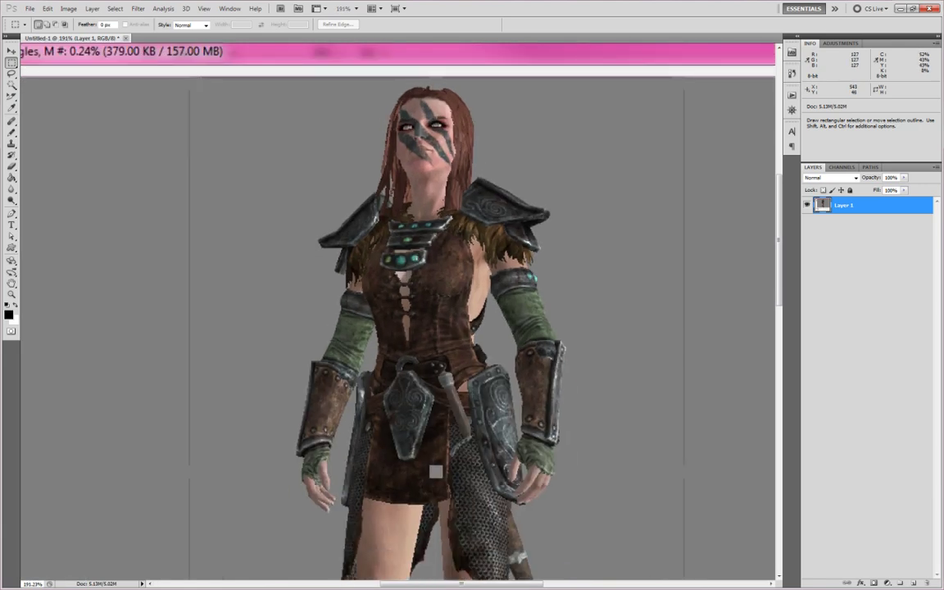
left_click_drag(203, 79, 447, 304)
scroll(620, 358, "down", 2)
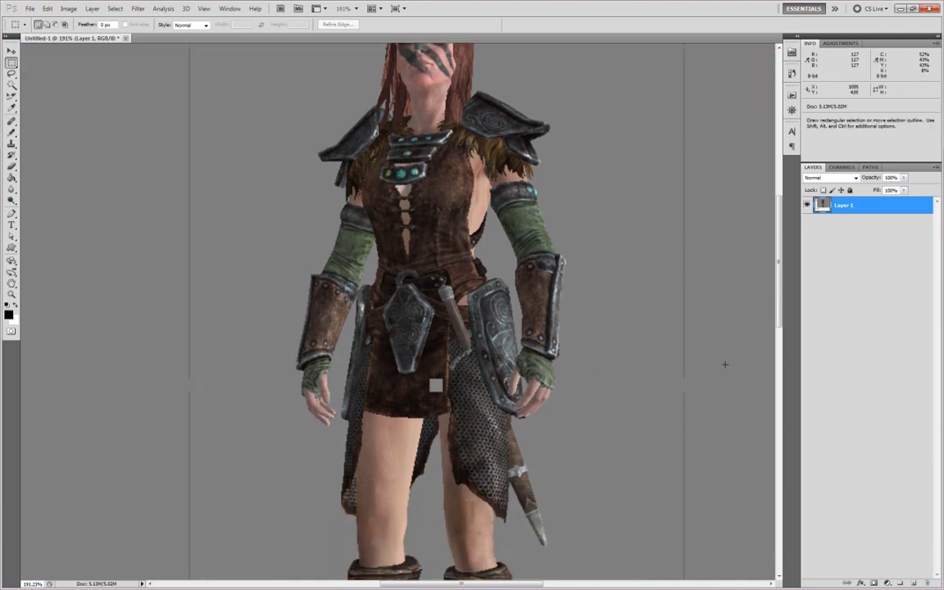
scroll(704, 283, "up", 3)
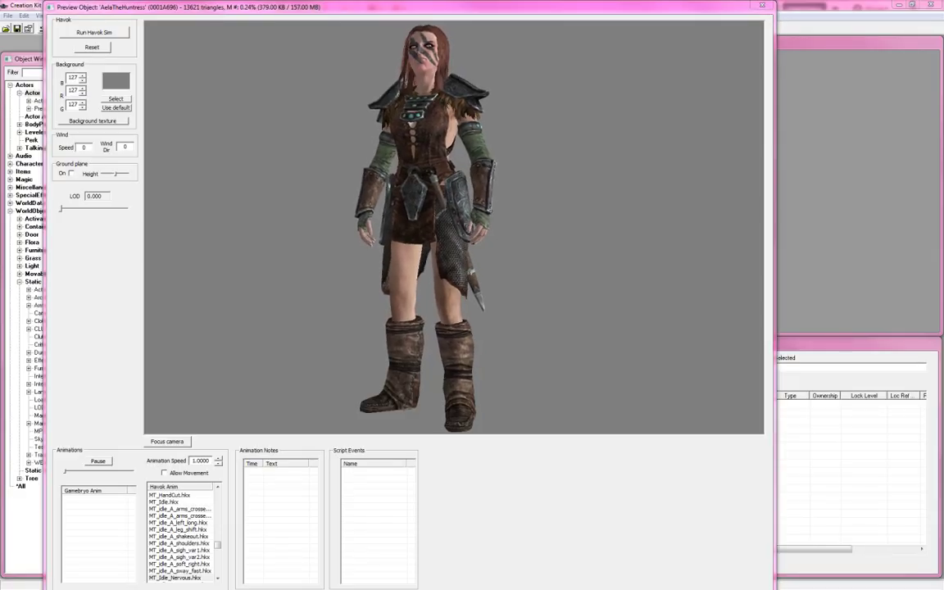
Step: Switch to the Creation Kit, recapture the 527 × 841 frame around the figure, and close the screenshot tool
key("F12")
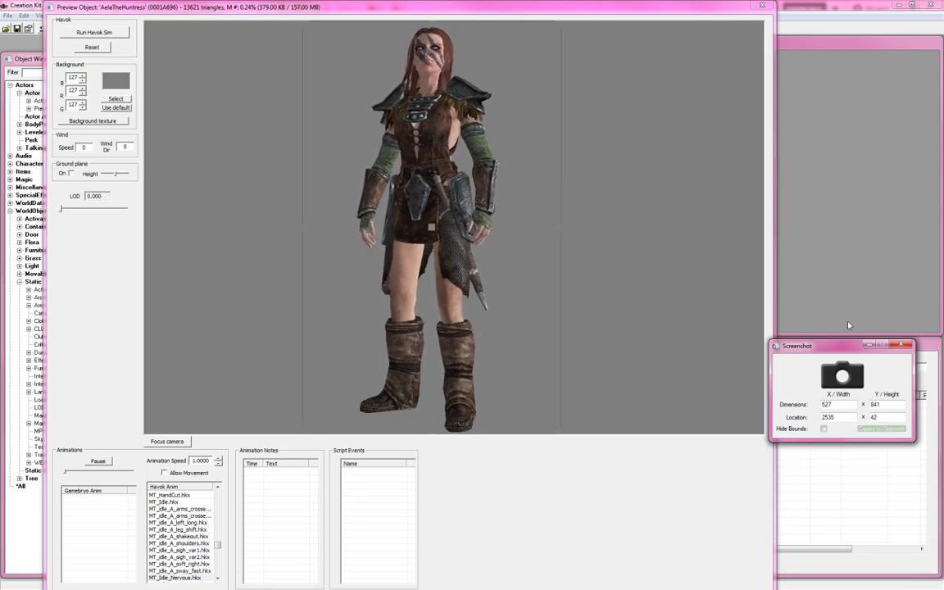
left_click(904, 345)
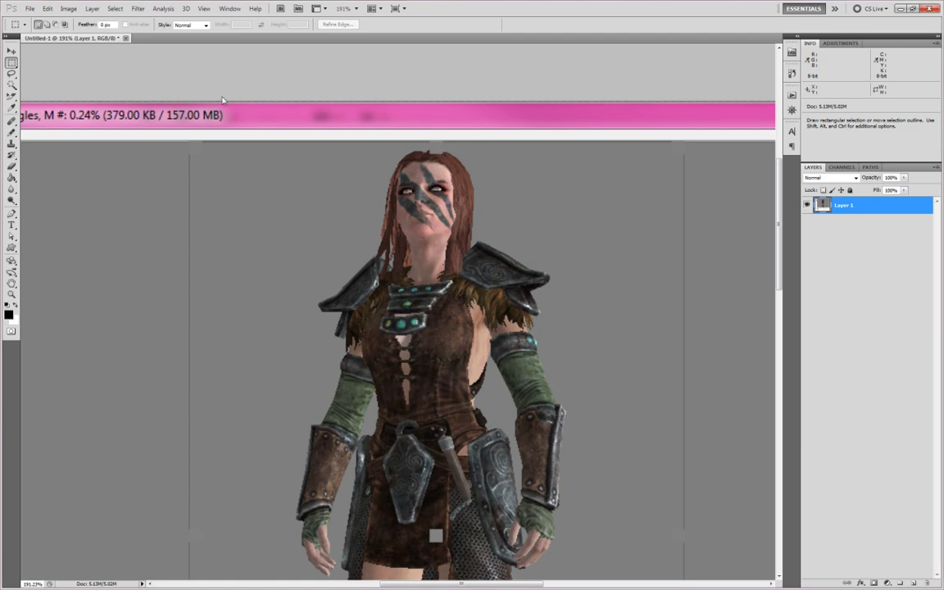
Step: Switch to Photoshop, discard the untitled document, and paste the new capture into a new document
left_click(126, 38)
left_click(468, 222)
left_click(30, 8)
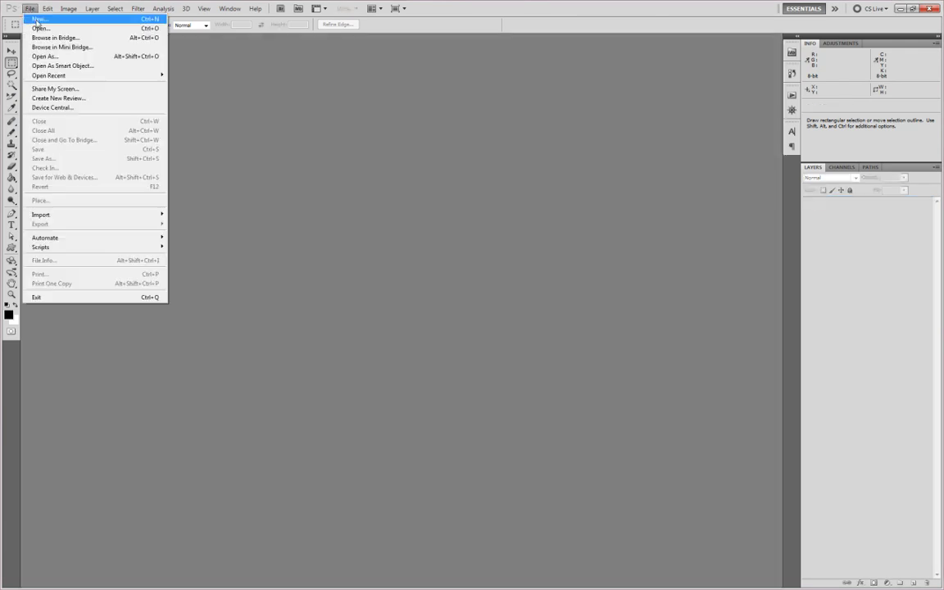
left_click(37, 19)
key("Escape")
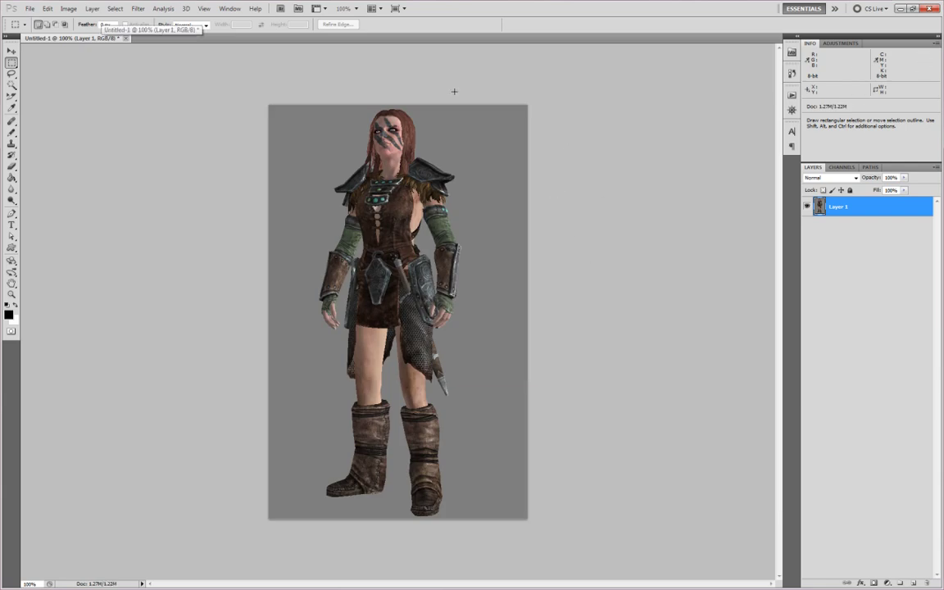
Step: Make a 527 × 839 pixel rectangular selection covering the image but leaving out the thin line along its upper edge
scroll(454, 91, "up", 5, "alt")
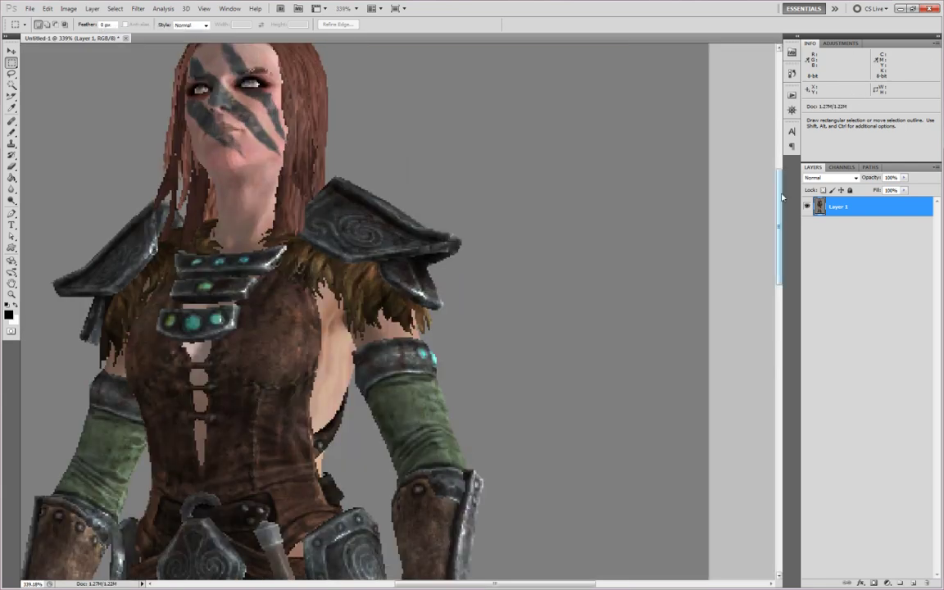
left_click_drag(782, 196, 781, 140)
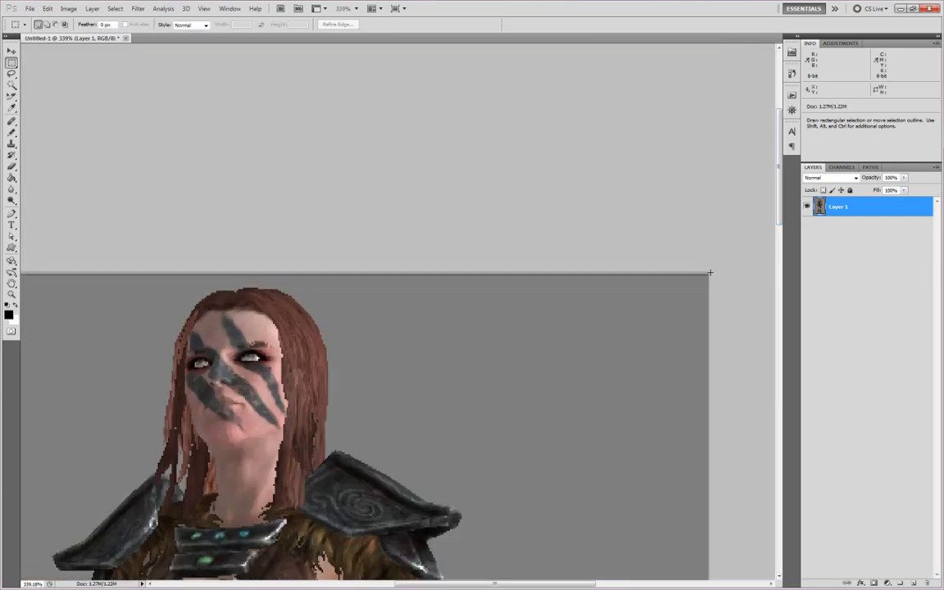
left_click_drag(461, 586, 387, 586)
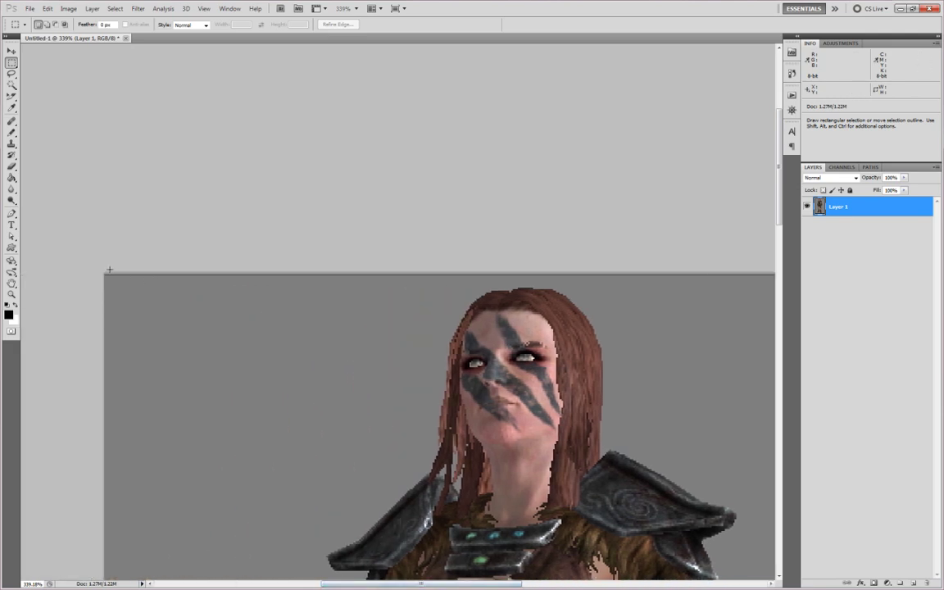
left_click_drag(104, 272, 696, 583)
left_click_drag(780, 225, 779, 488)
left_click_drag(459, 583, 551, 583)
scroll(665, 456, "up", 8)
scroll(665, 456, "left", 7)
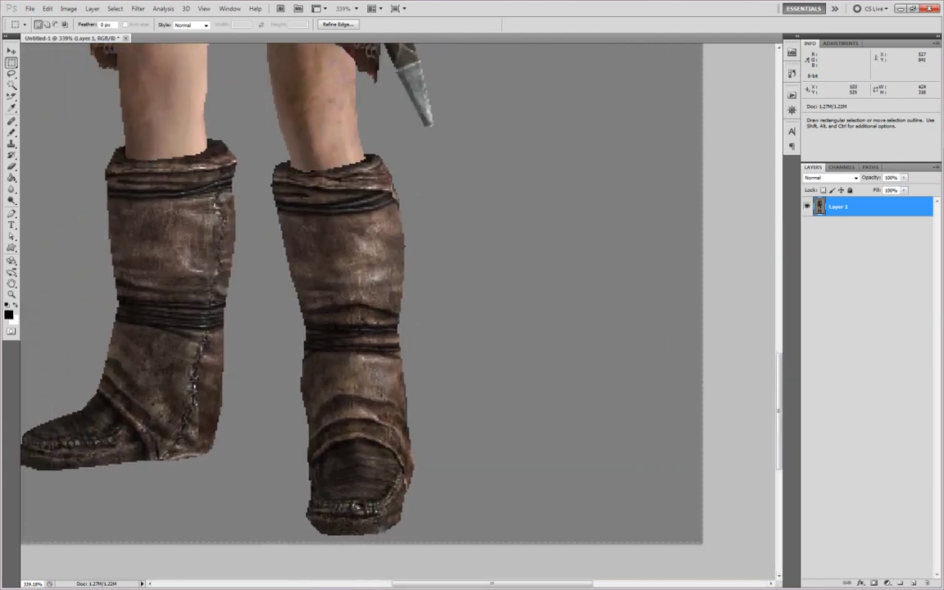
scroll(410, 311, "up", 10)
scroll(410, 312, "left", 3)
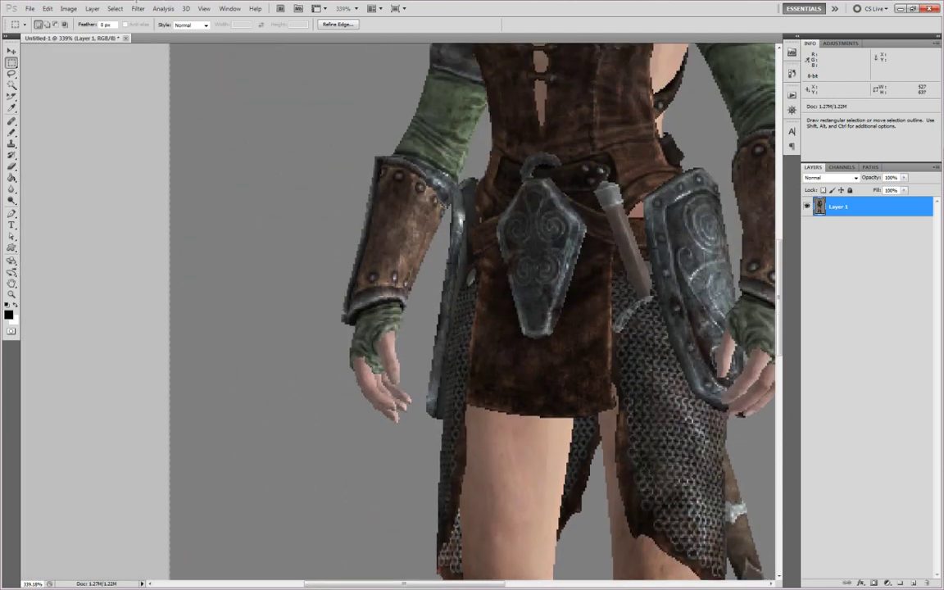
scroll(120, 76, "up", 5)
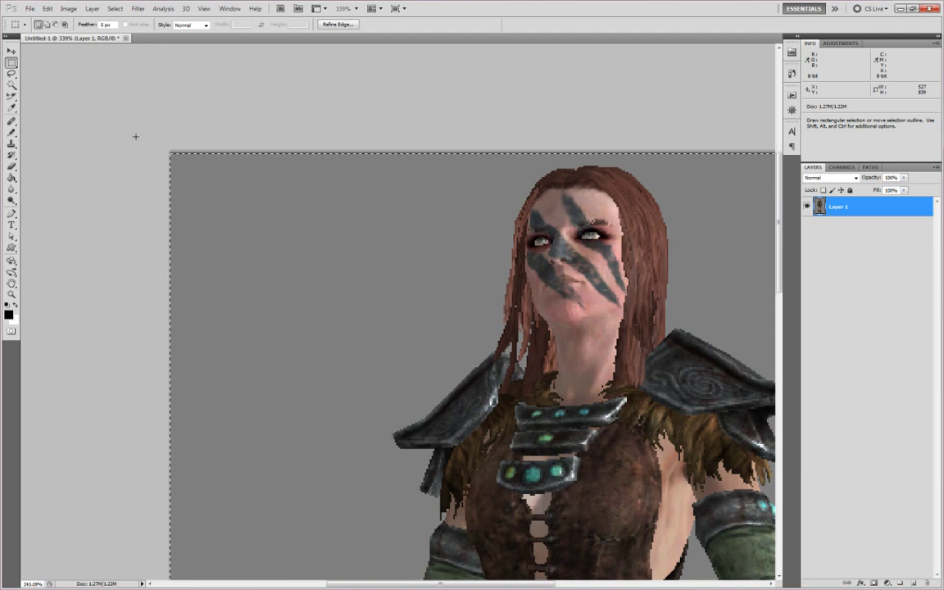
Step: Crop the image to the rectangular selection
scroll(152, 143, "down", 3, "alt")
left_click(68, 9)
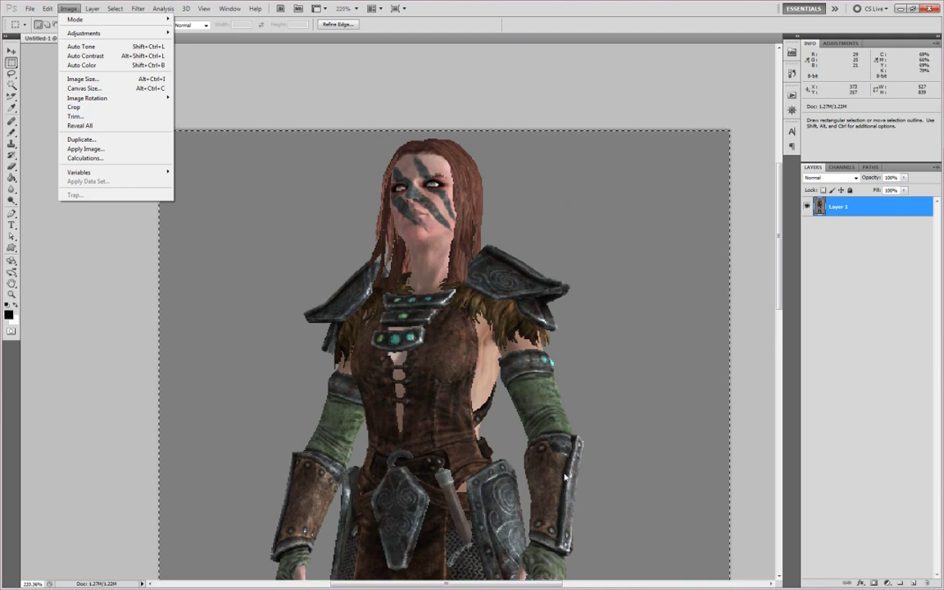
left_click_drag(779, 268, 778, 230)
left_click(68, 8)
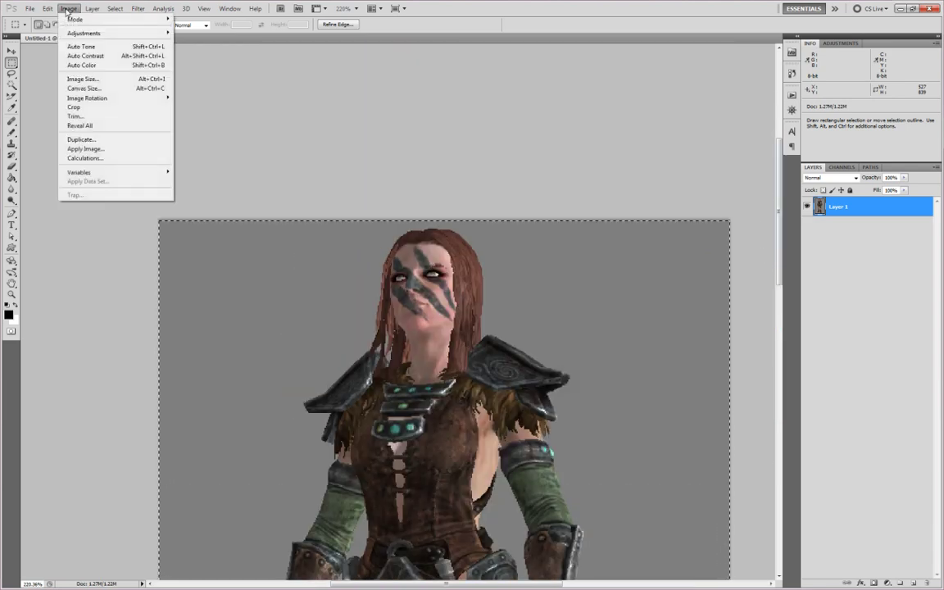
left_click(77, 107)
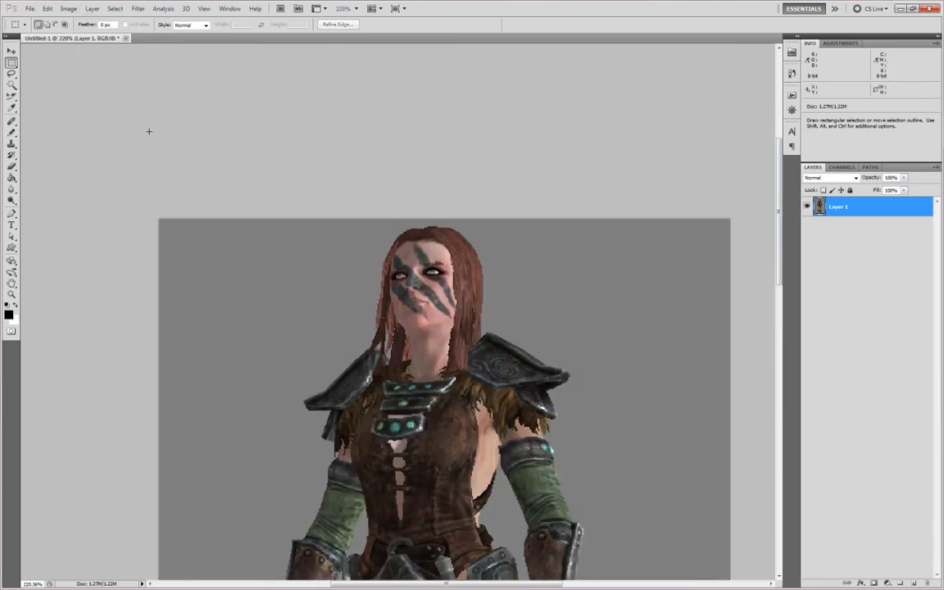
key("ctrl+0")
scroll(438, 328, "up", 1, "alt")
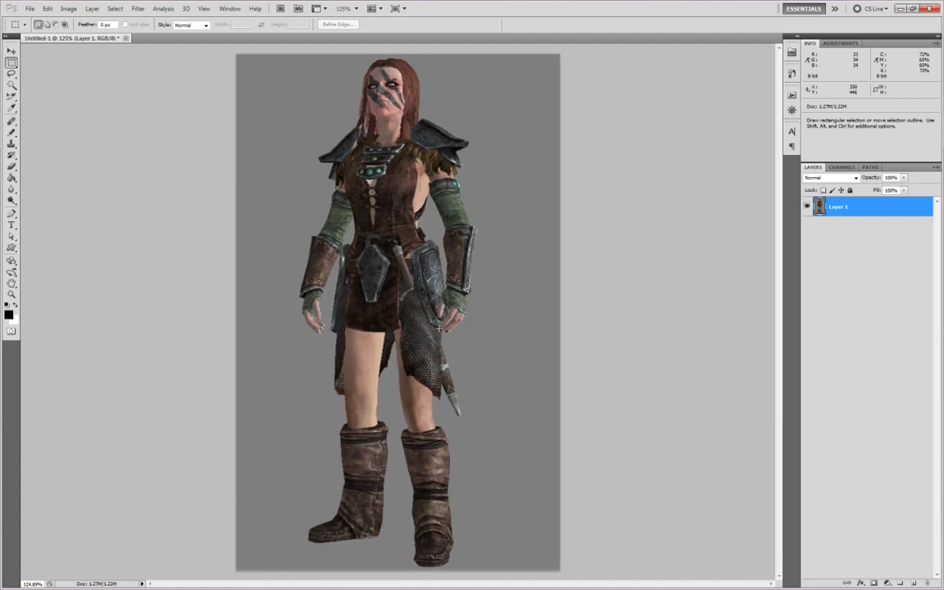
left_click(355, 8)
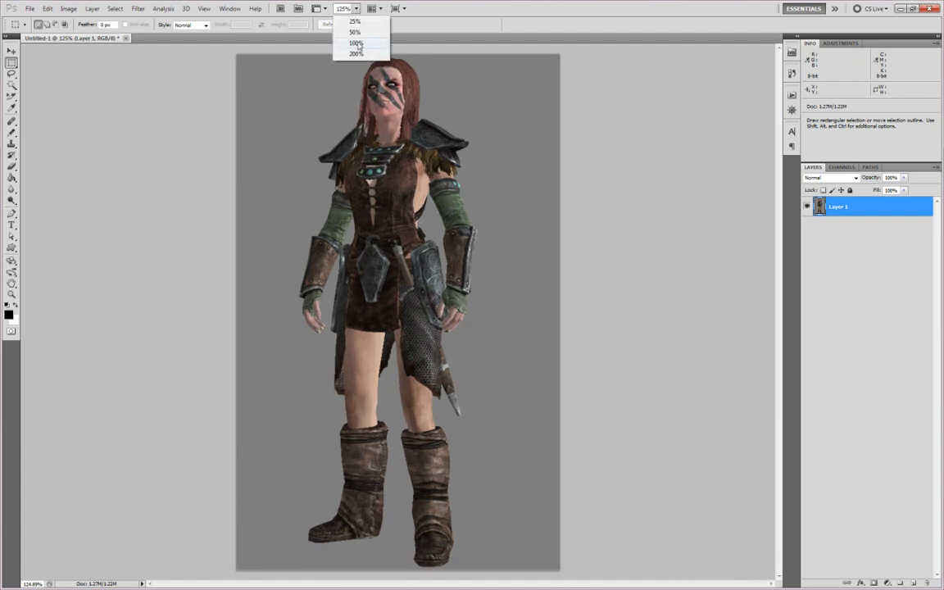
left_click(352, 43)
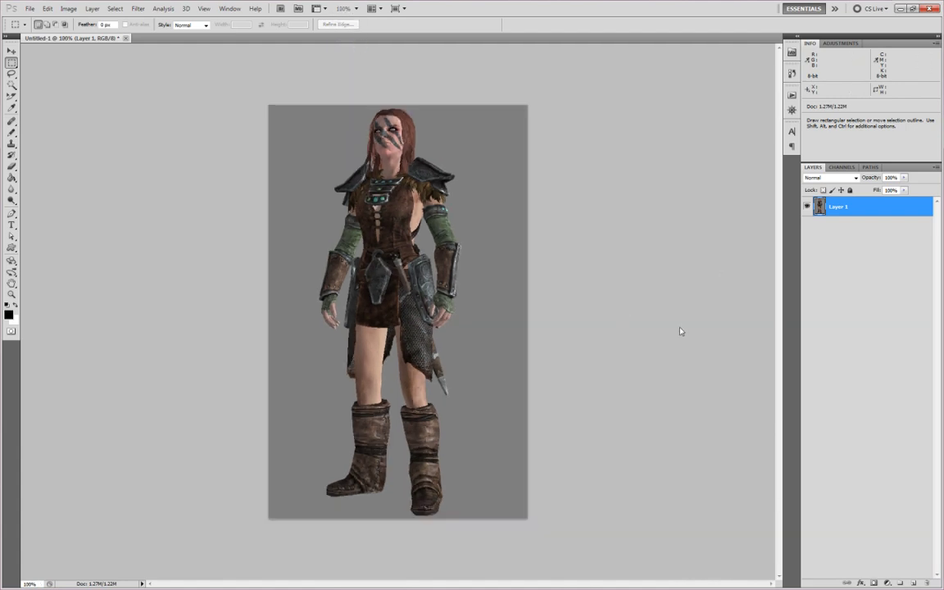
Step: Add a new layer above the character and sample the grey background as the foreground colour
left_click(885, 290)
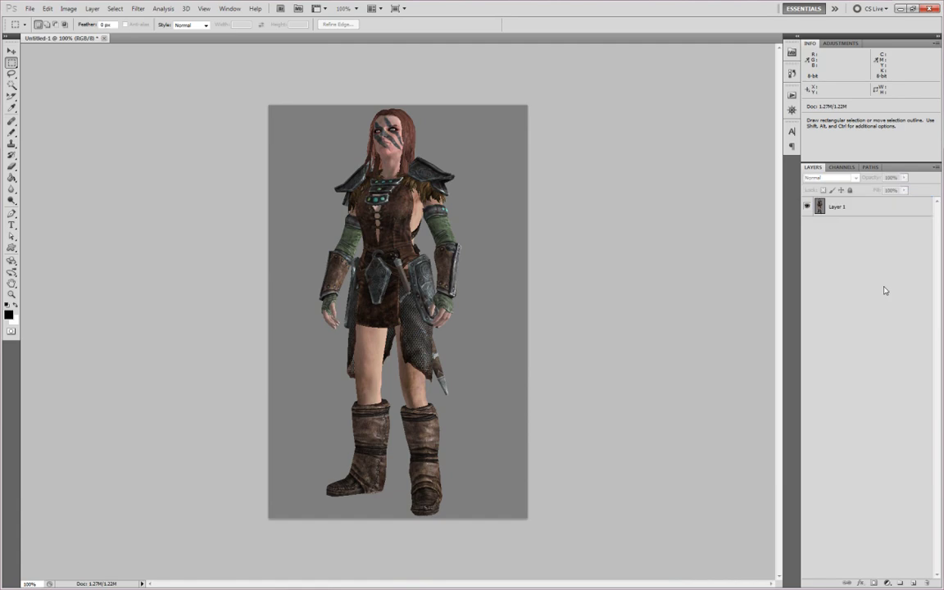
left_click(913, 583)
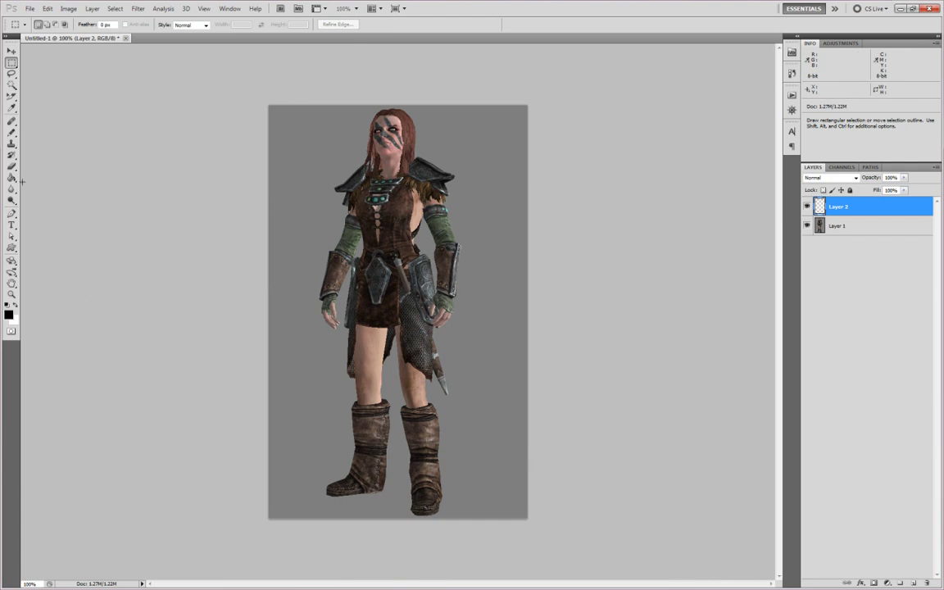
left_click(11, 107)
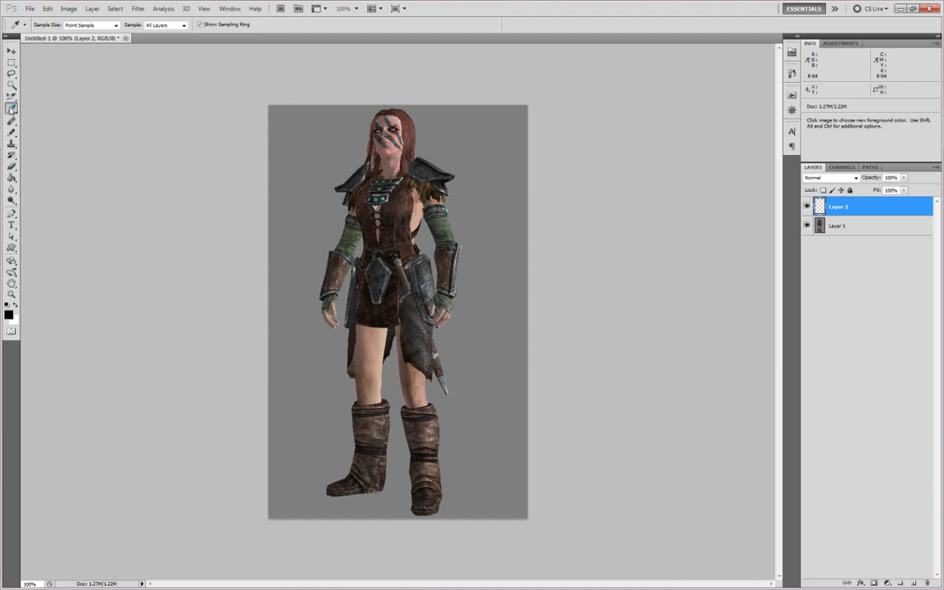
left_click(308, 135)
left_click(8, 313)
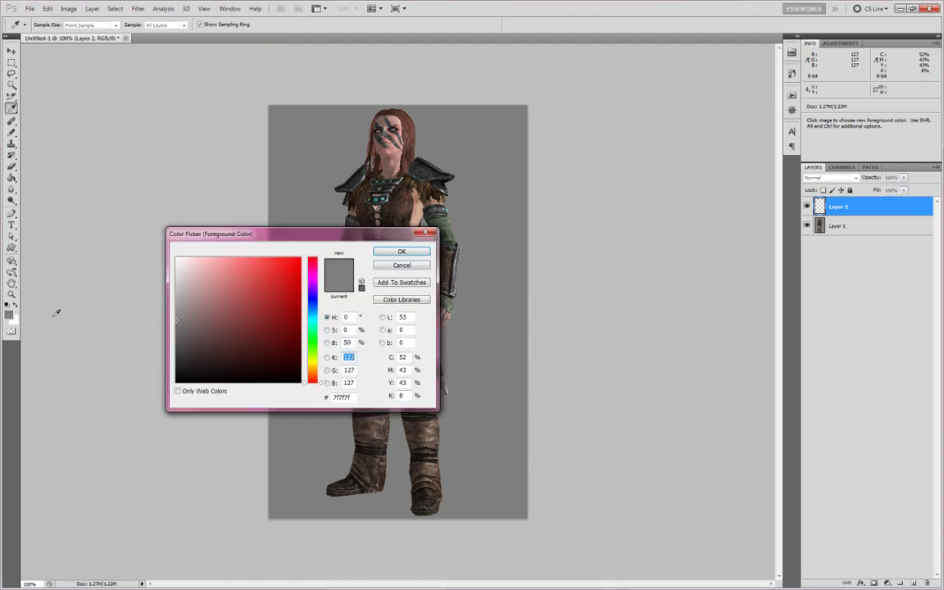
left_click(400, 265)
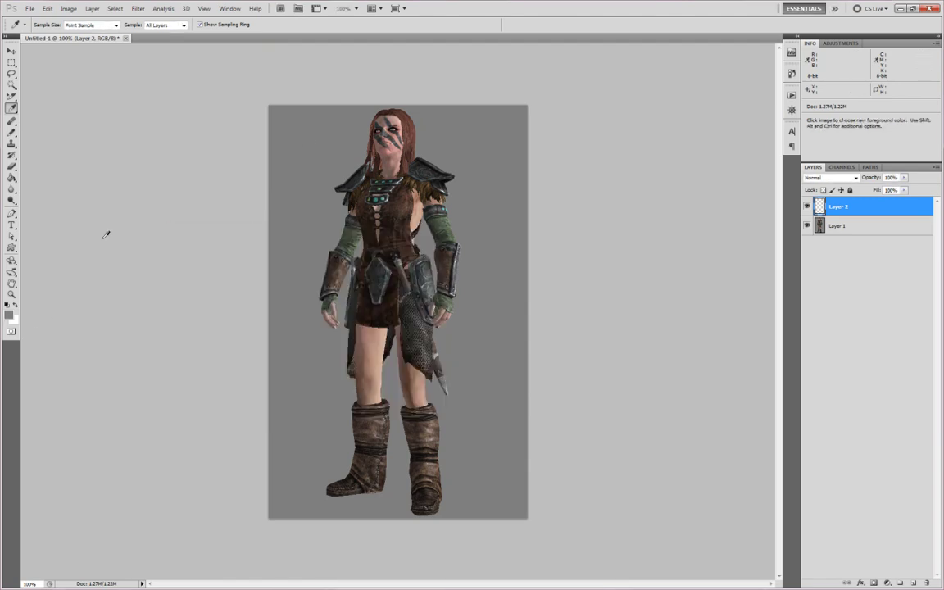
Step: Fill the new layer with the sampled grey and move it beneath the character layer
left_click(12, 177)
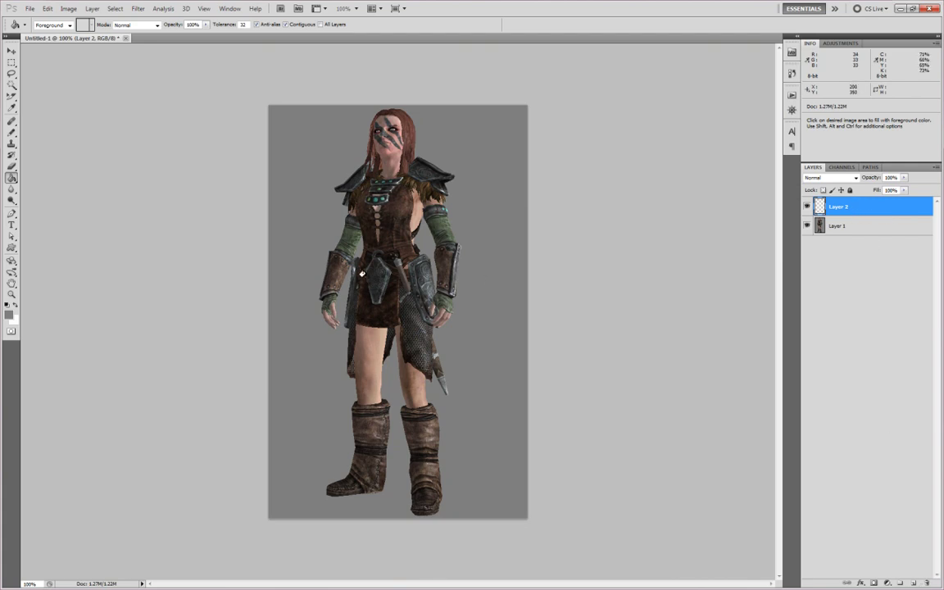
left_click(380, 274)
left_click_drag(863, 207, 860, 272)
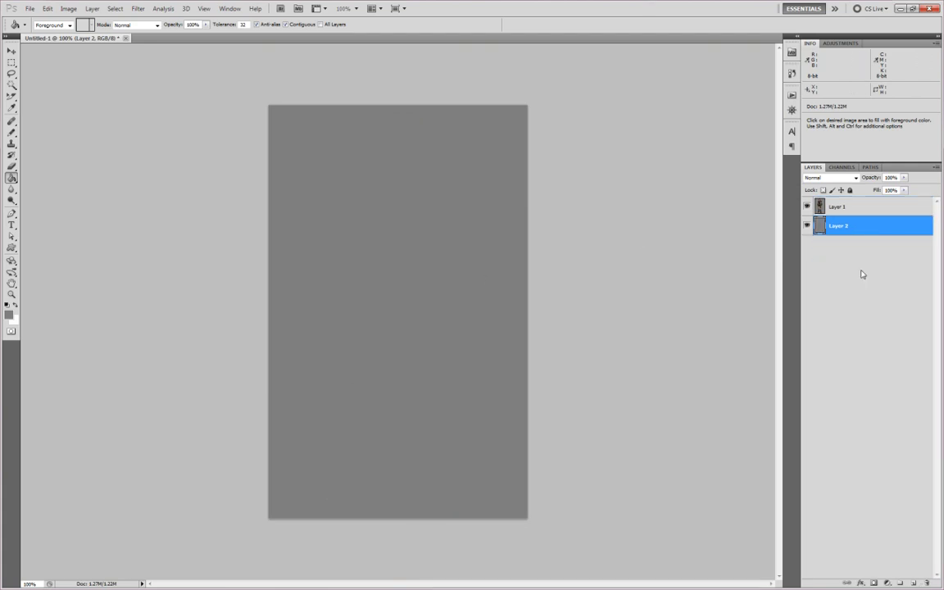
Step: Set the blend mode of the character layer, Layer 1, to Difference
left_click(835, 208)
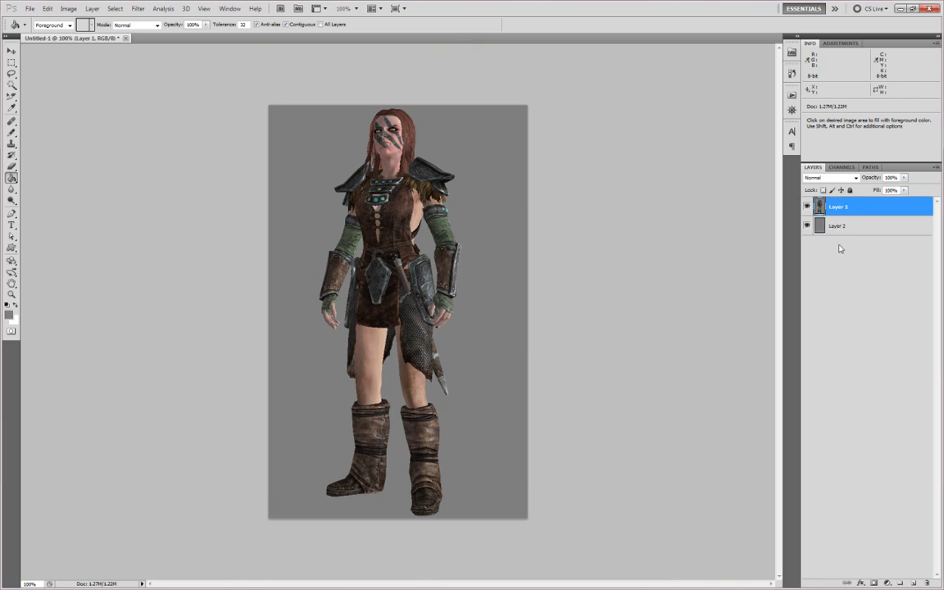
left_click(840, 226)
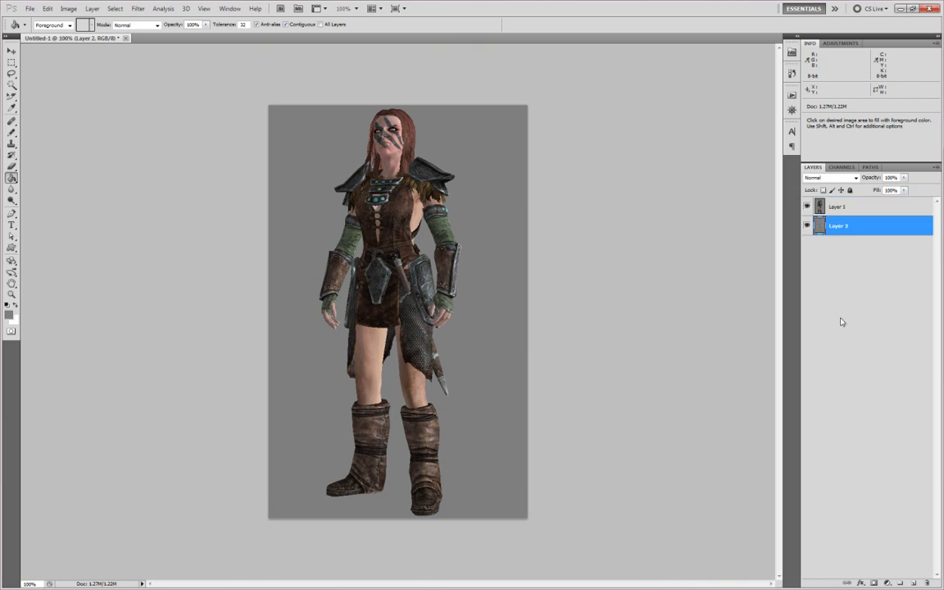
left_click(838, 210)
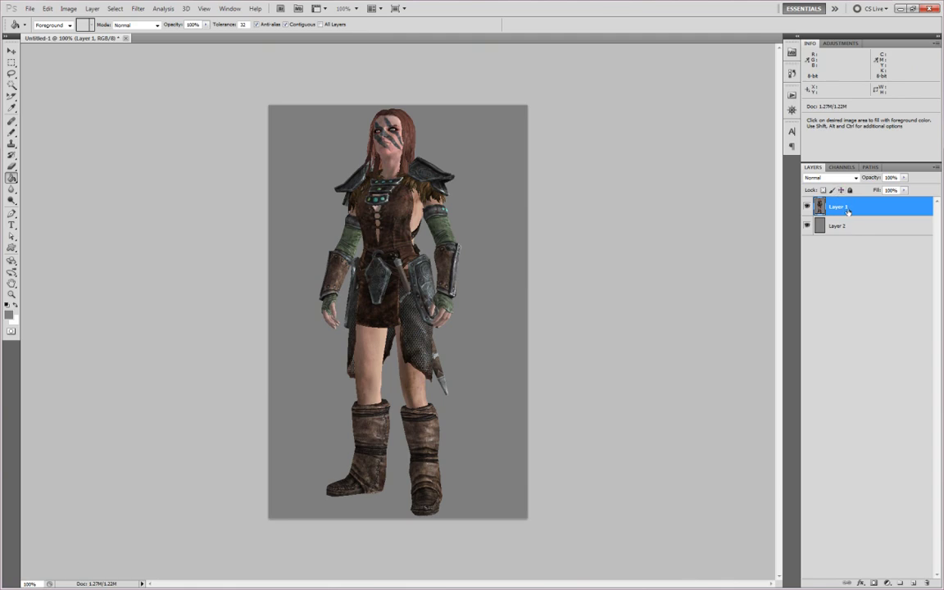
left_click(842, 179)
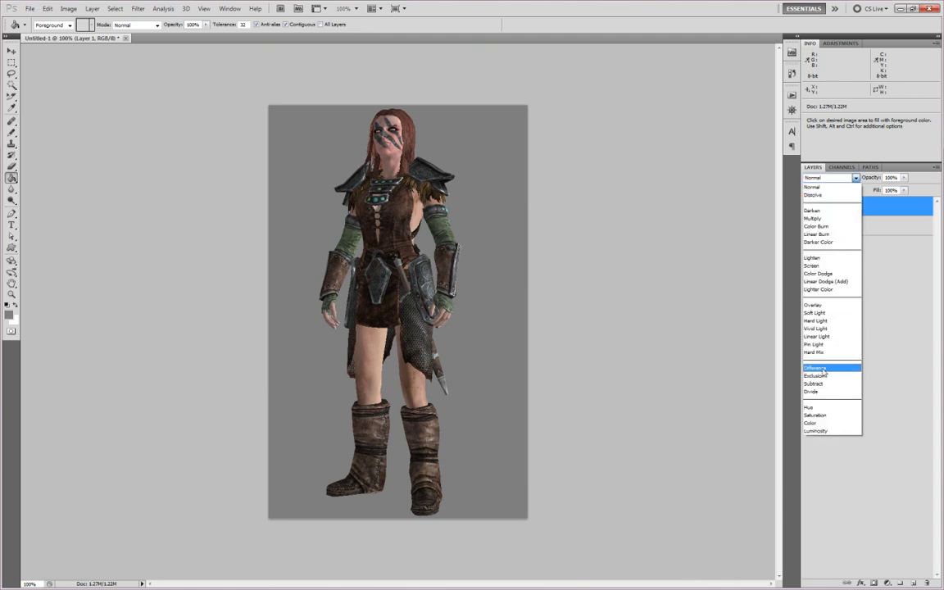
left_click(824, 371)
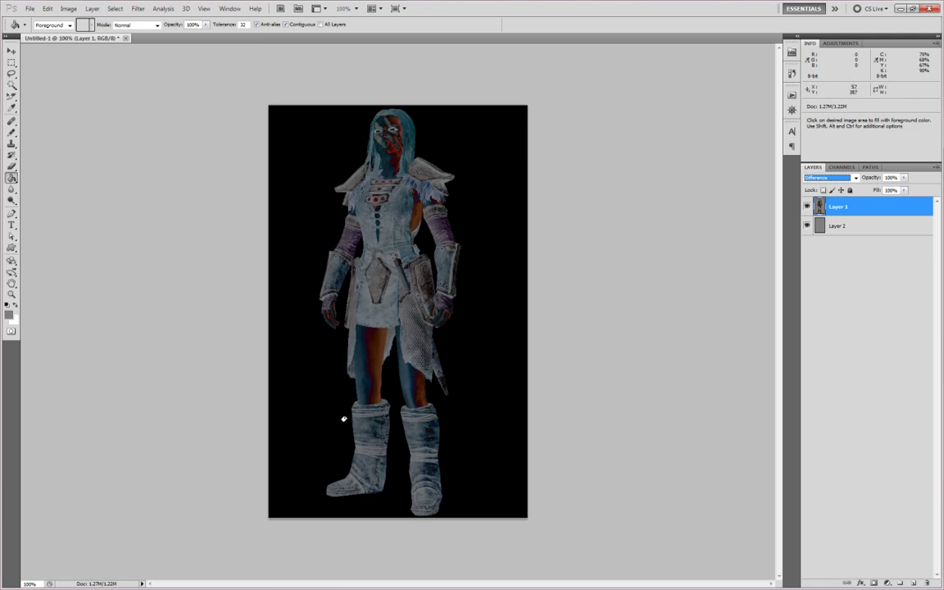
Step: Duplicate Layer 1, send the copy to the bottom of the layer stack, and reselect the original Layer 1
right_click(869, 215)
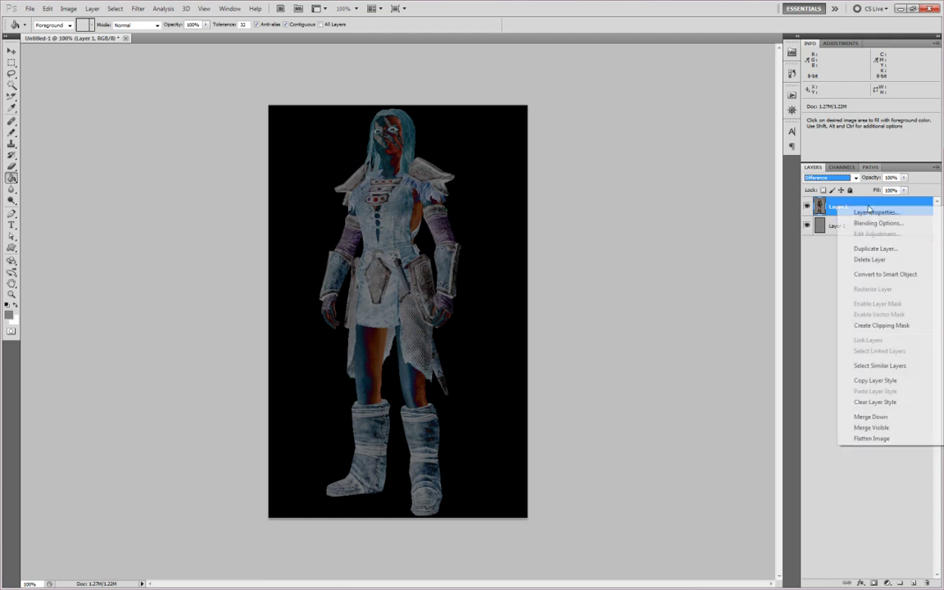
left_click(871, 249)
key("Return")
key("ctrl+shift+bracketleft")
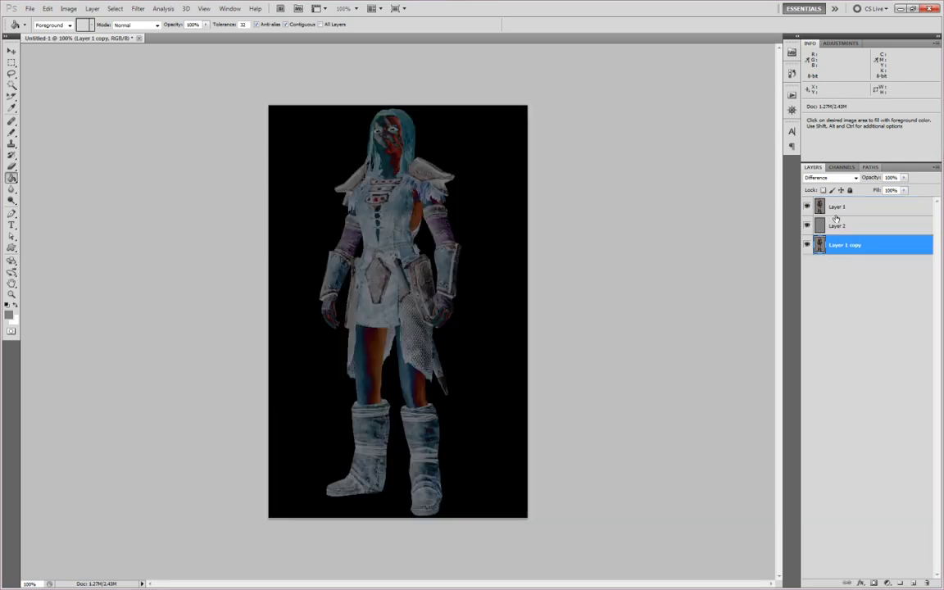
left_click(860, 209)
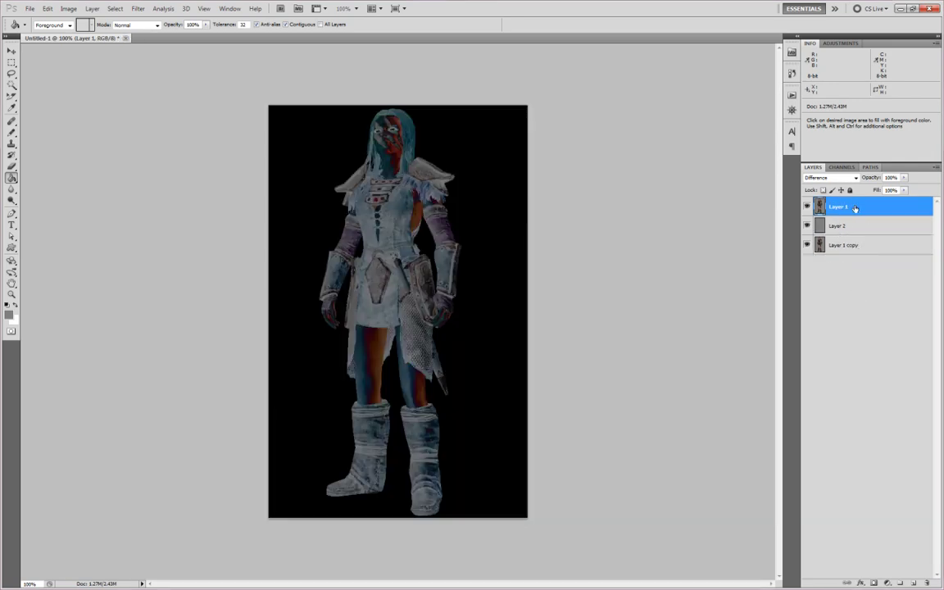
Step: Merge Layer 1 down into the grey Layer 2 and copy the entire merged image
right_click(851, 209)
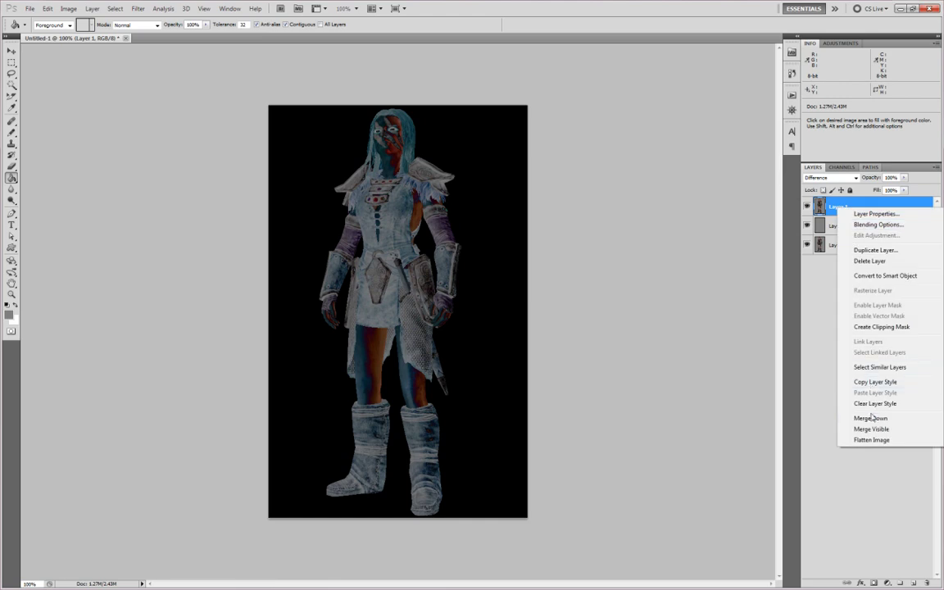
left_click(864, 417)
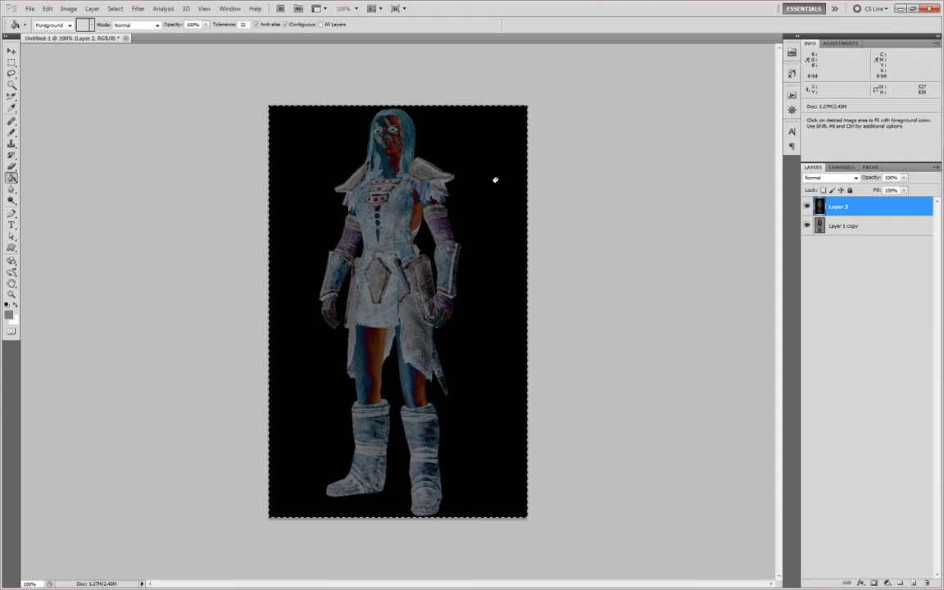
Step: Create a new 527 x 839 pixel Grayscale document from the Clipboard preset and paste the copied Difference image into it
left_click(29, 8)
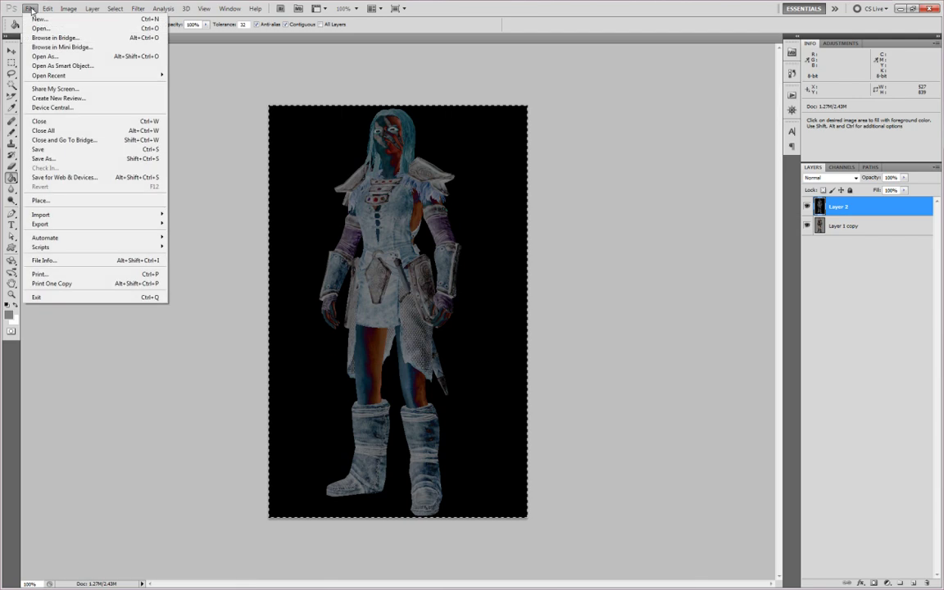
left_click(41, 19)
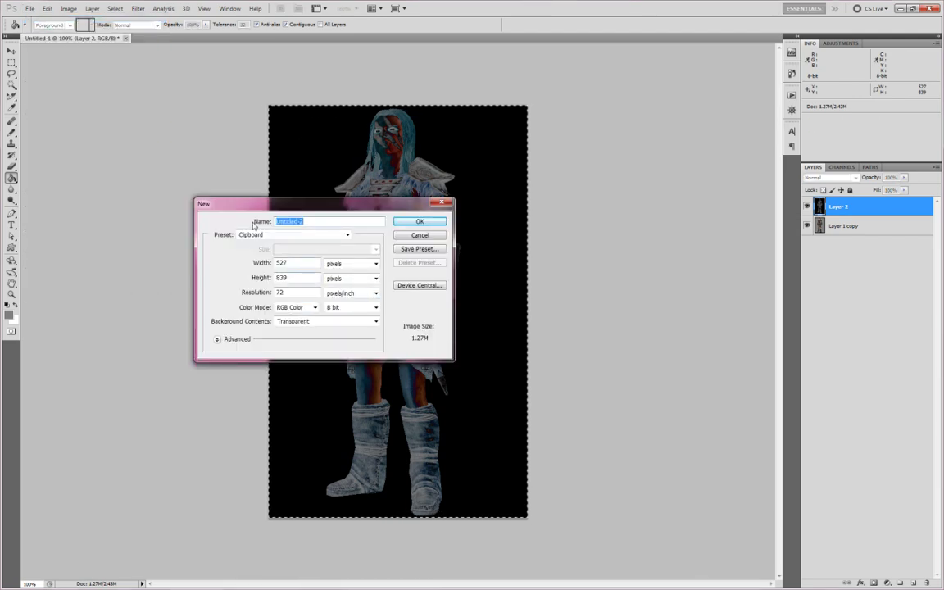
mouse_move(262, 206)
left_mouse_down()
mouse_move(217, 193)
mouse_move(257, 189)
left_mouse_up()
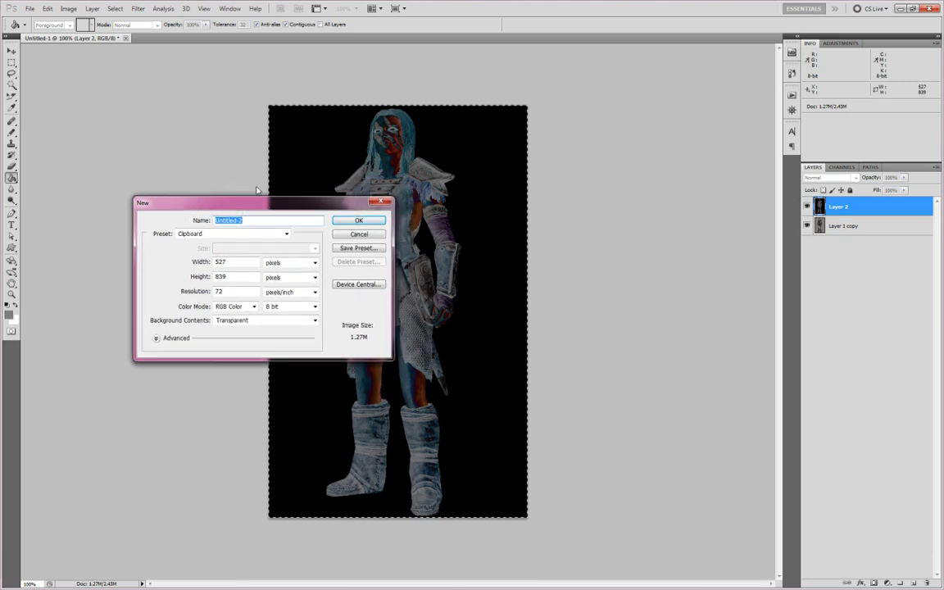
left_click(243, 291)
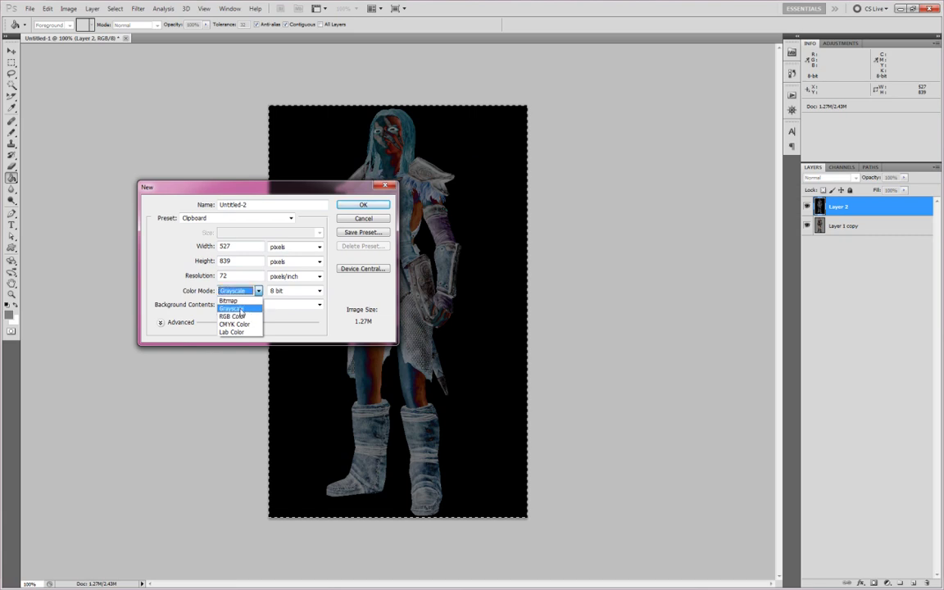
left_click(236, 309)
left_click(365, 205)
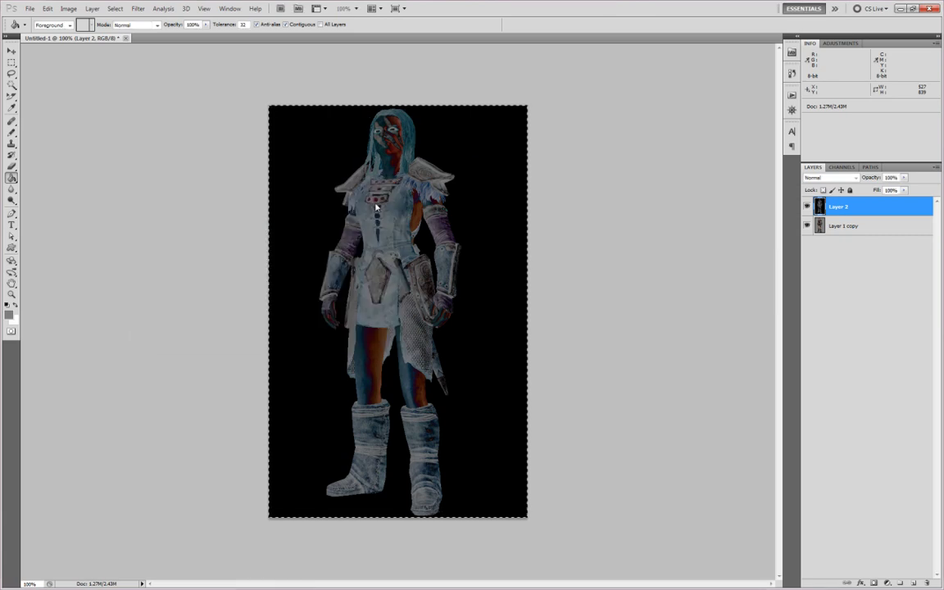
key("ctrl+v")
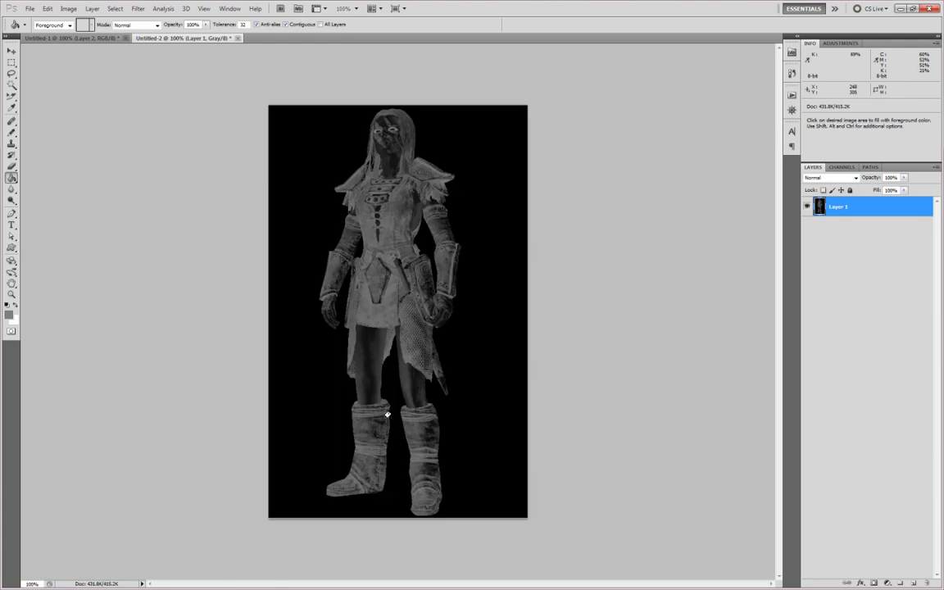
Step: Apply Levels to the grayscale layer with the white input level set to 2, making the character a solid white silhouette
left_click(70, 10)
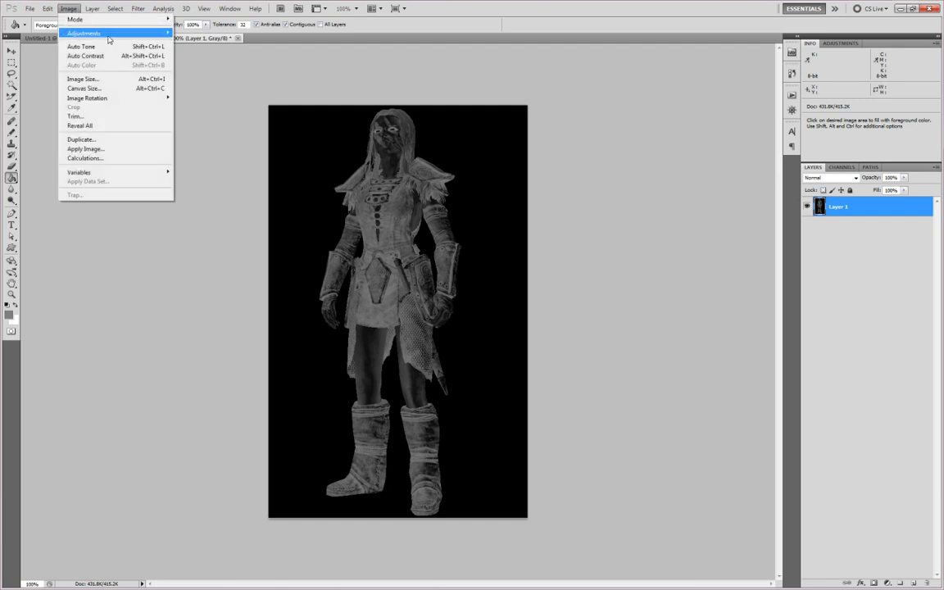
mouse_move(109, 37)
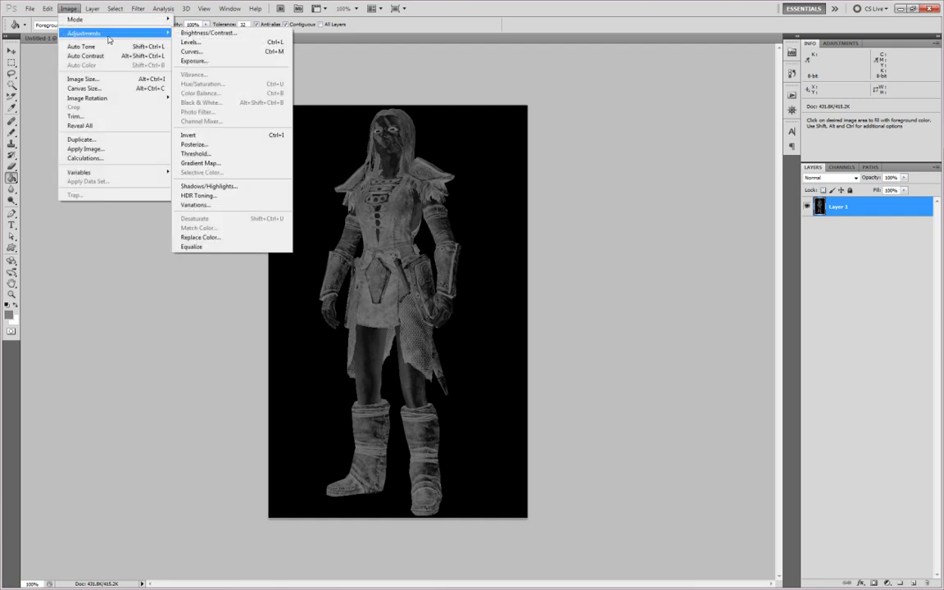
left_click(271, 42)
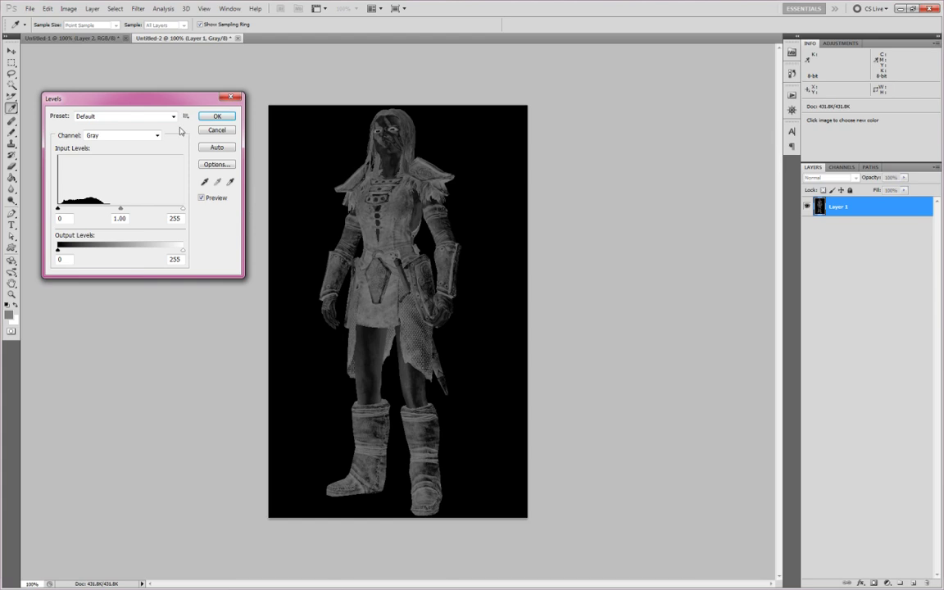
left_click_drag(174, 105, 281, 151)
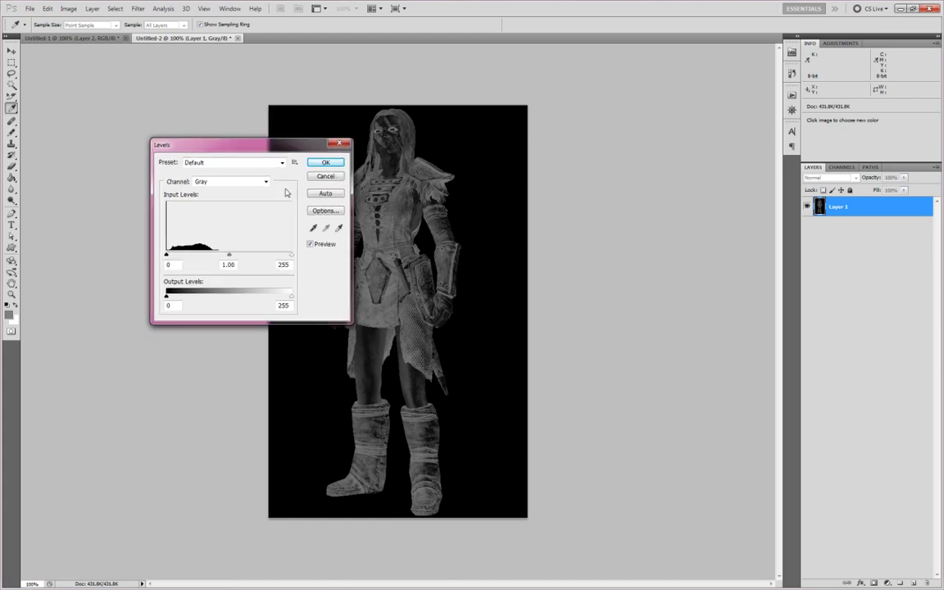
left_click(293, 255)
left_click_drag(291, 255, 131, 258)
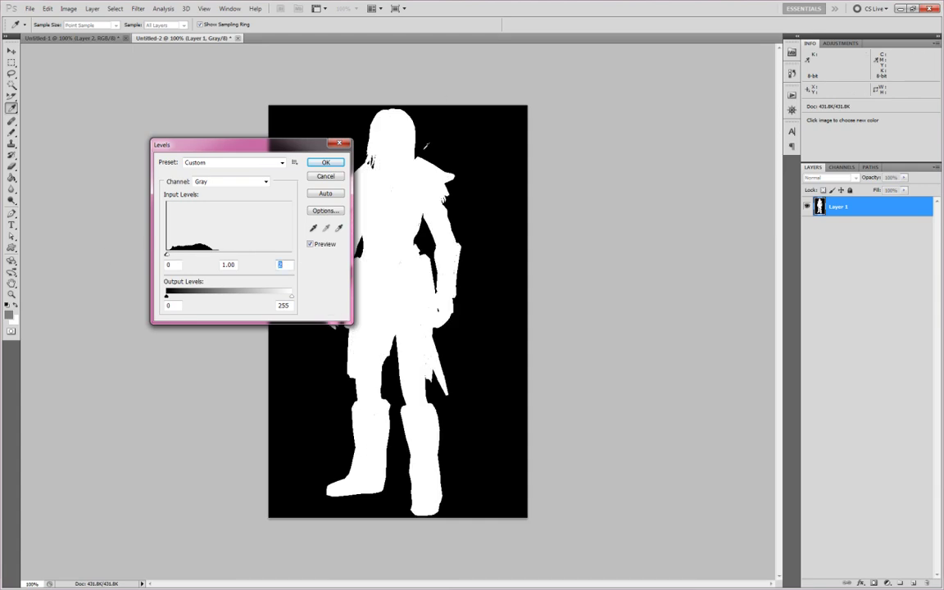
left_click(334, 166)
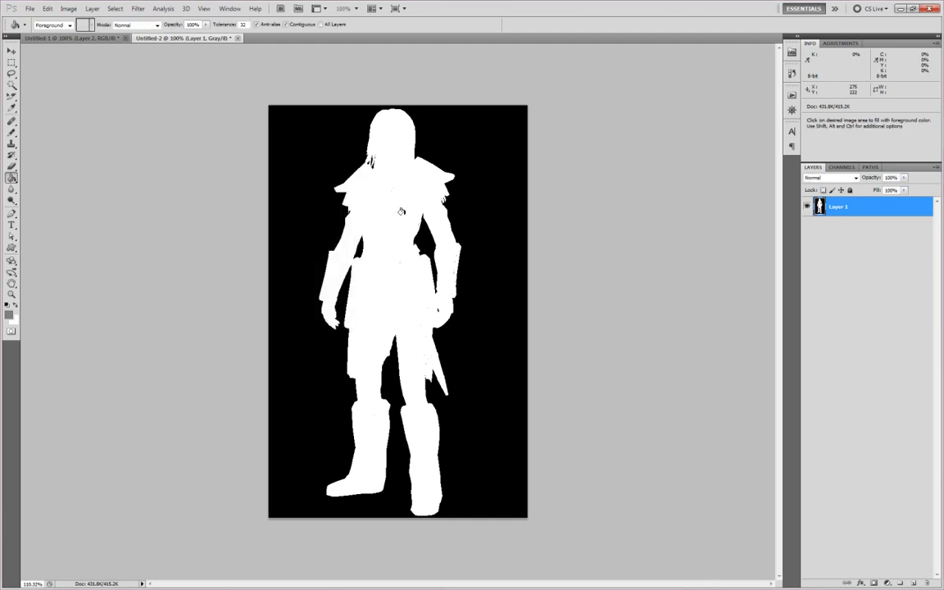
Step: Paint over the dark specks inside the silhouette's chest, waist and upper forearm with a white 20 px Pencil
scroll(401, 212, "up", 5, "alt")
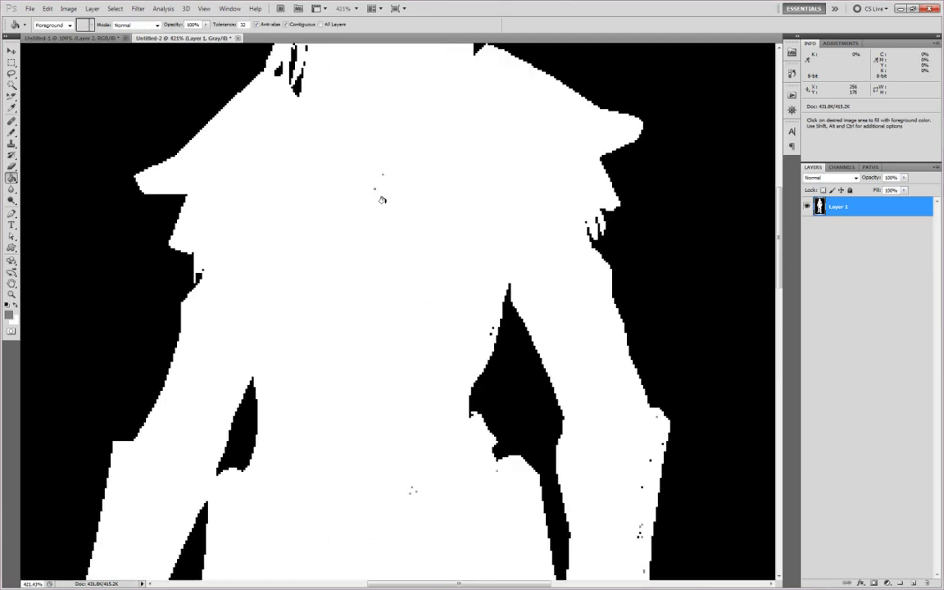
scroll(381, 184, "up", 1, "alt")
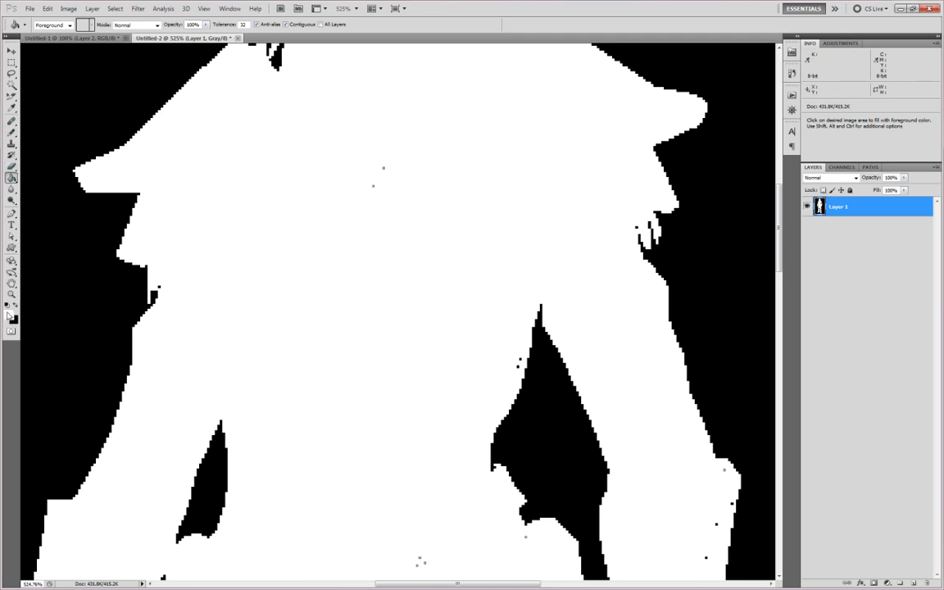
left_click(12, 132)
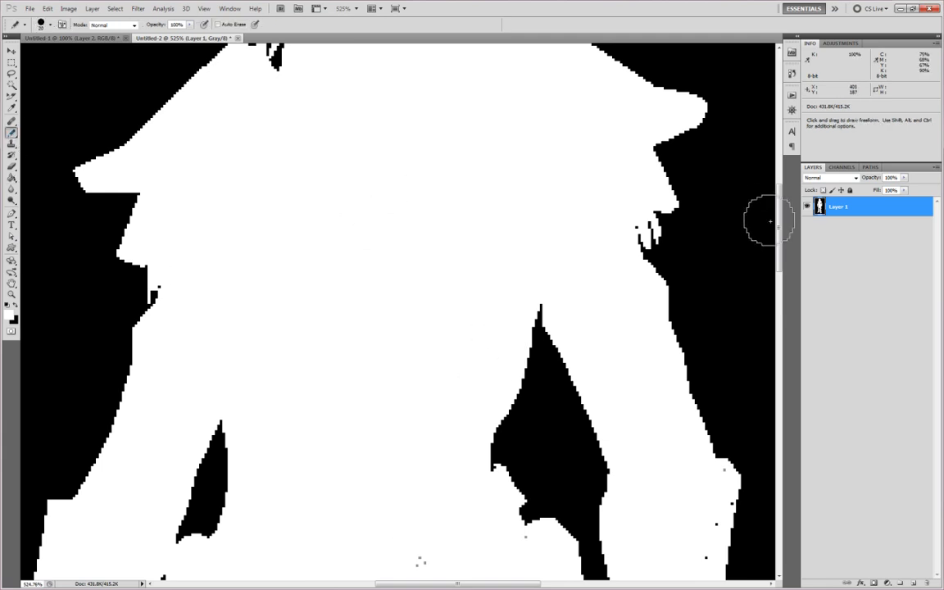
left_click_drag(781, 211, 781, 274)
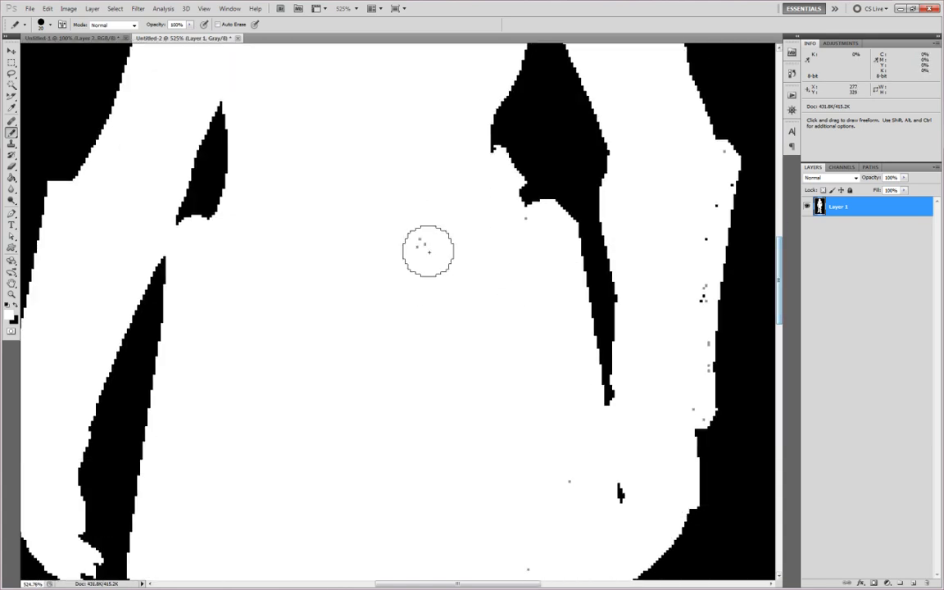
mouse_move(664, 217)
left_mouse_down()
mouse_move(678, 236)
mouse_move(696, 221)
mouse_move(706, 173)
left_mouse_up()
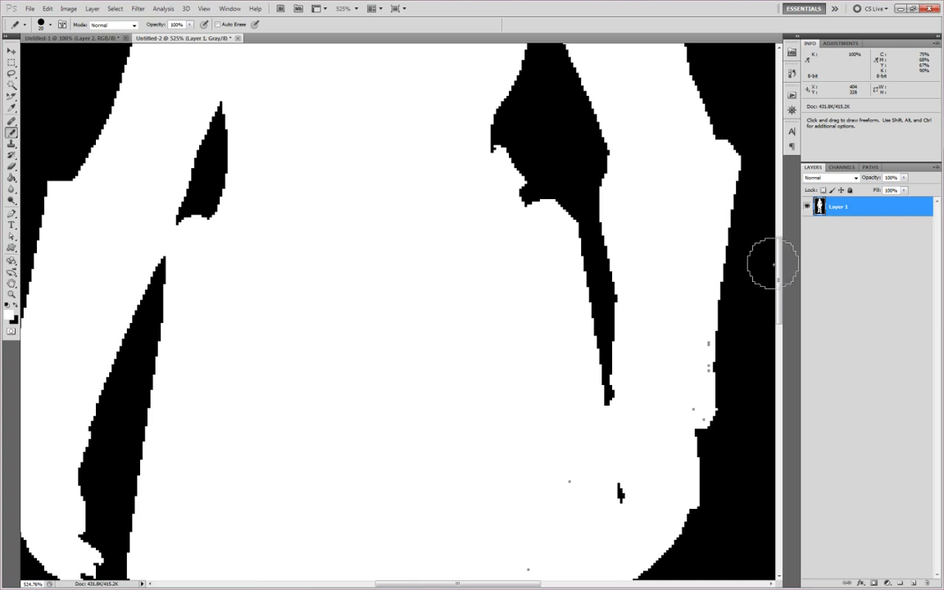
left_click_drag(779, 279, 780, 286)
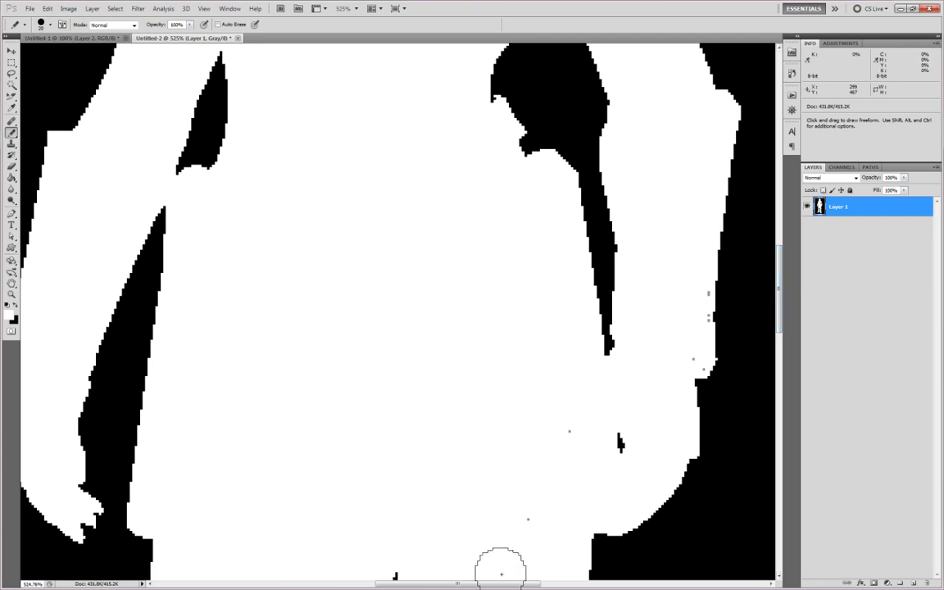
Step: Paint out the remaining specks along the lower forearm, hip and skirt in white, undoing any stroke made on the black background
left_click_drag(458, 584, 495, 584)
left_click_drag(640, 403, 648, 284)
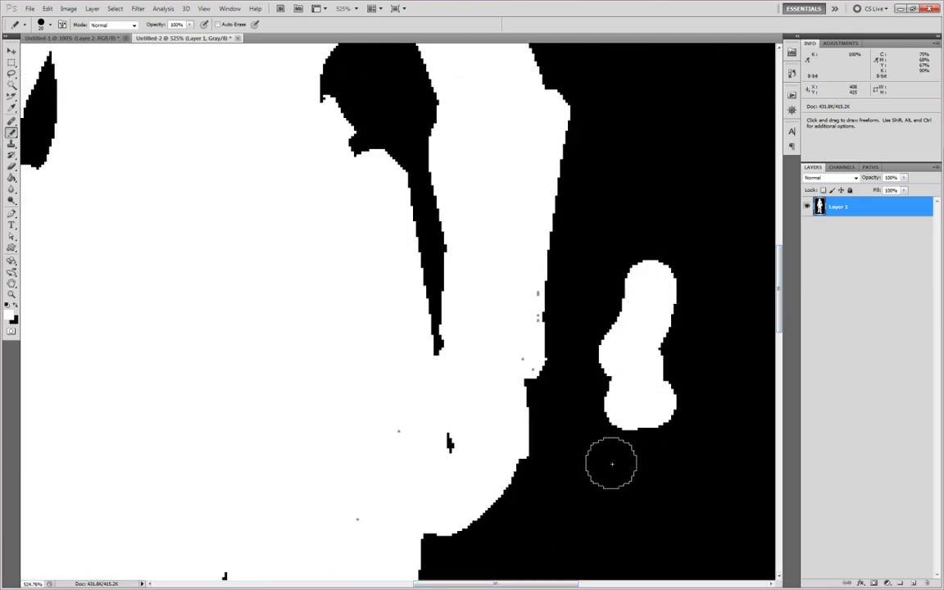
key("ctrl+z")
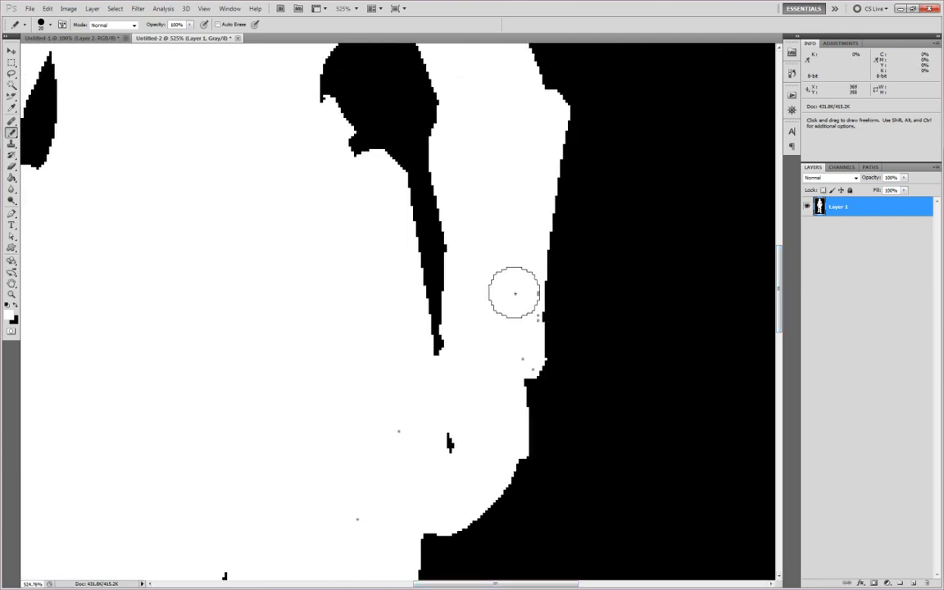
mouse_move(514, 300)
left_mouse_down()
mouse_move(508, 333)
mouse_move(517, 351)
mouse_move(385, 432)
mouse_move(363, 501)
left_mouse_up()
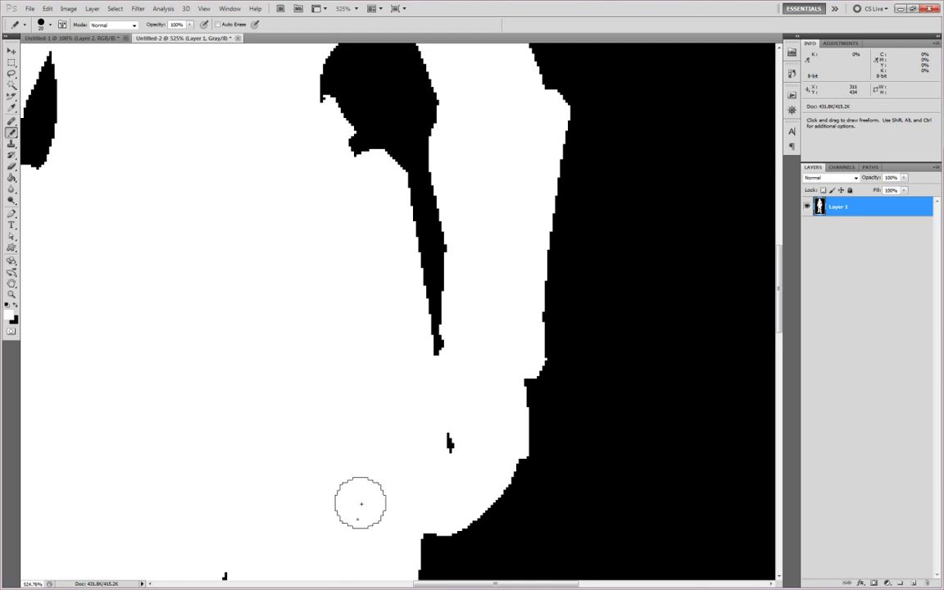
scroll(371, 408, "down", 5)
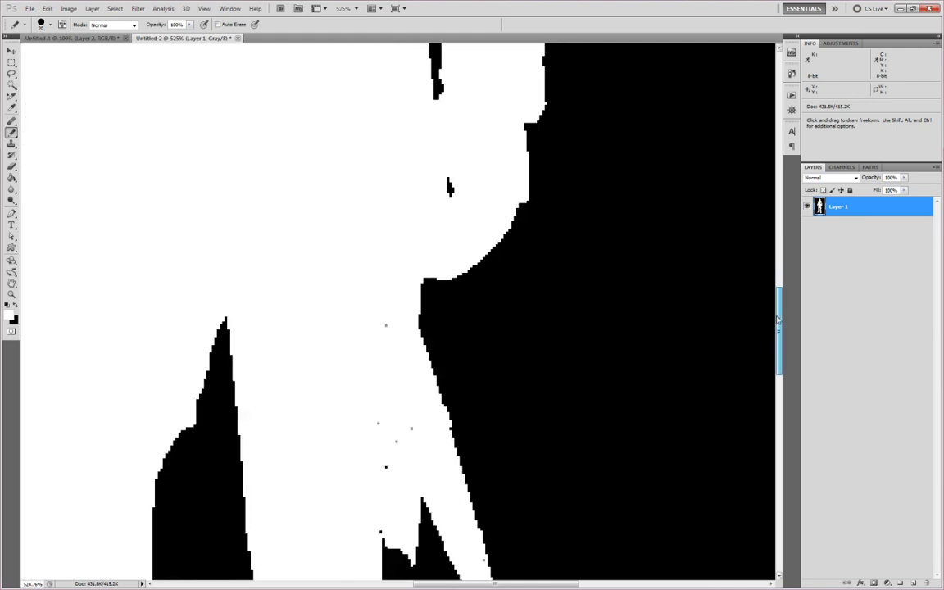
left_click_drag(370, 385, 379, 217)
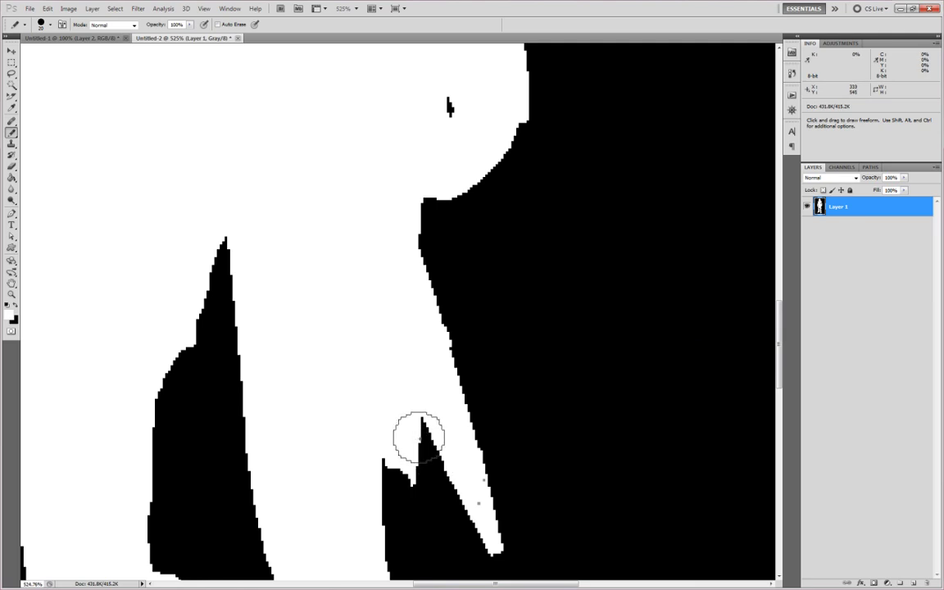
Step: Reduce the Pencil size to 10 px, paint out the specks in the dagger tip, and check the rest of the silhouette for specks
left_click(51, 25)
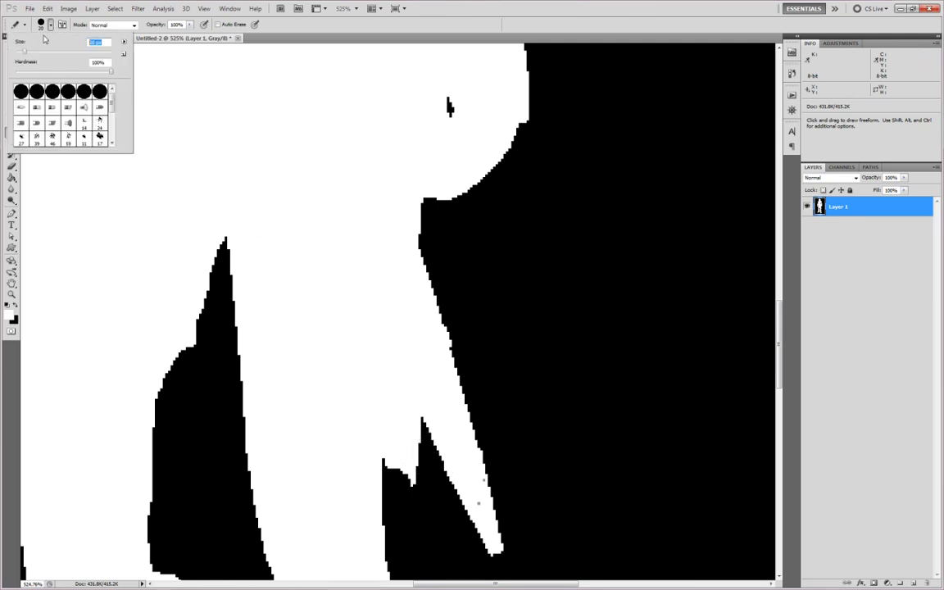
left_click(473, 488)
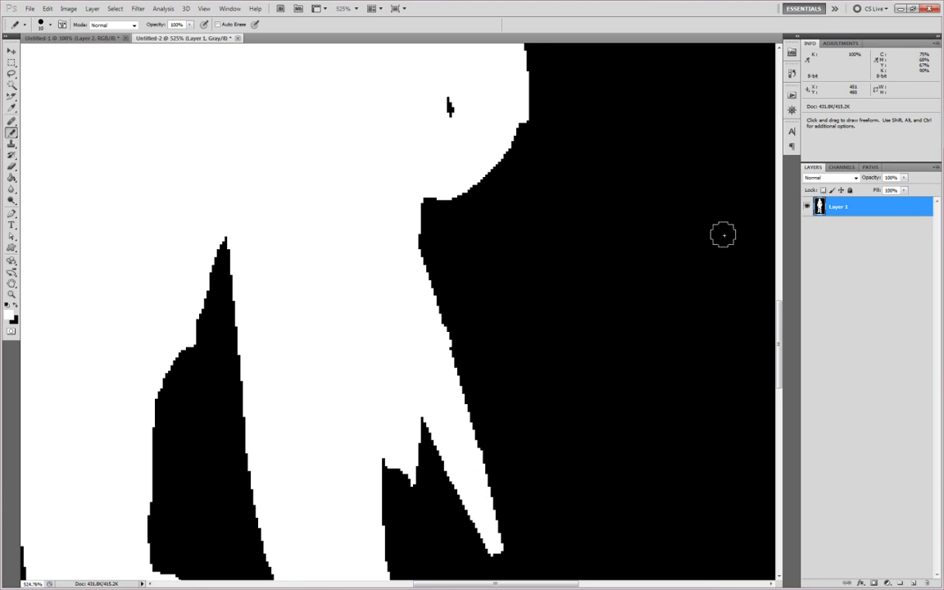
left_click_drag(779, 339, 780, 431)
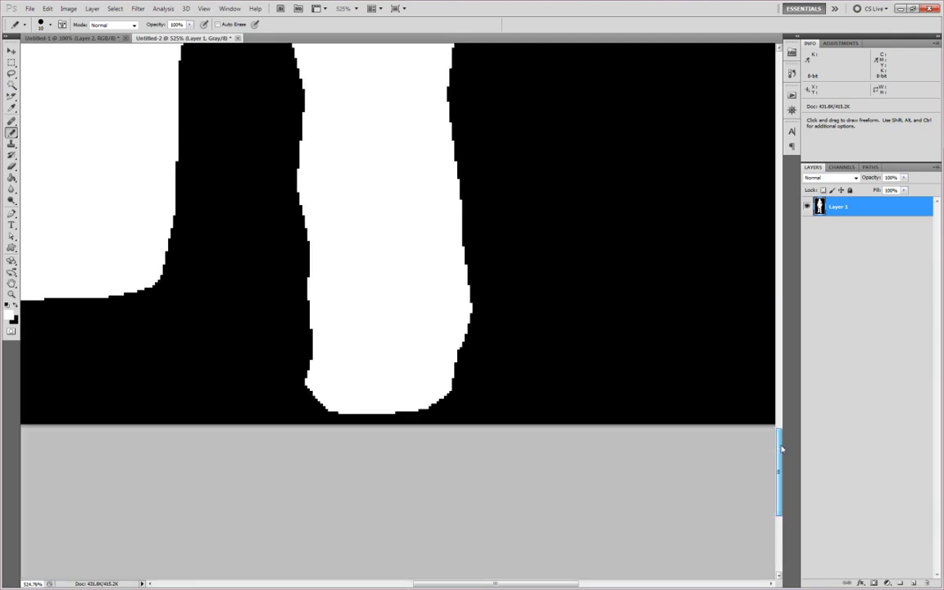
left_click_drag(473, 587, 429, 586)
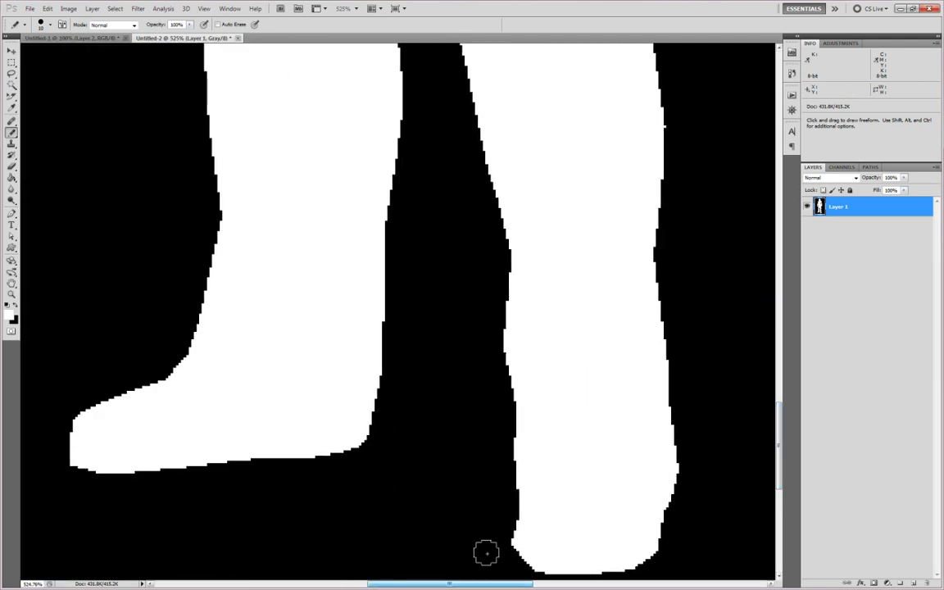
left_click_drag(780, 438, 777, 176)
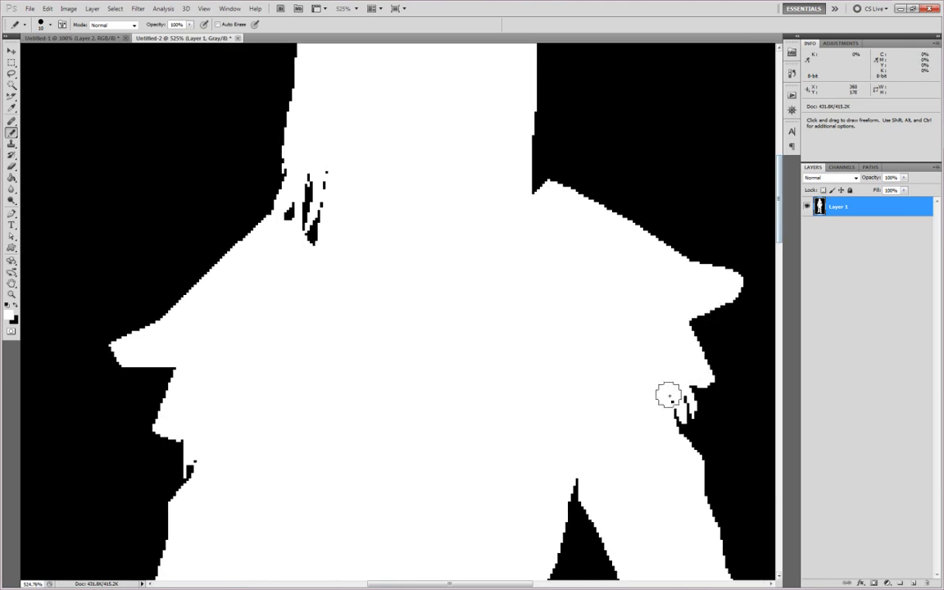
scroll(703, 206, "up", 5)
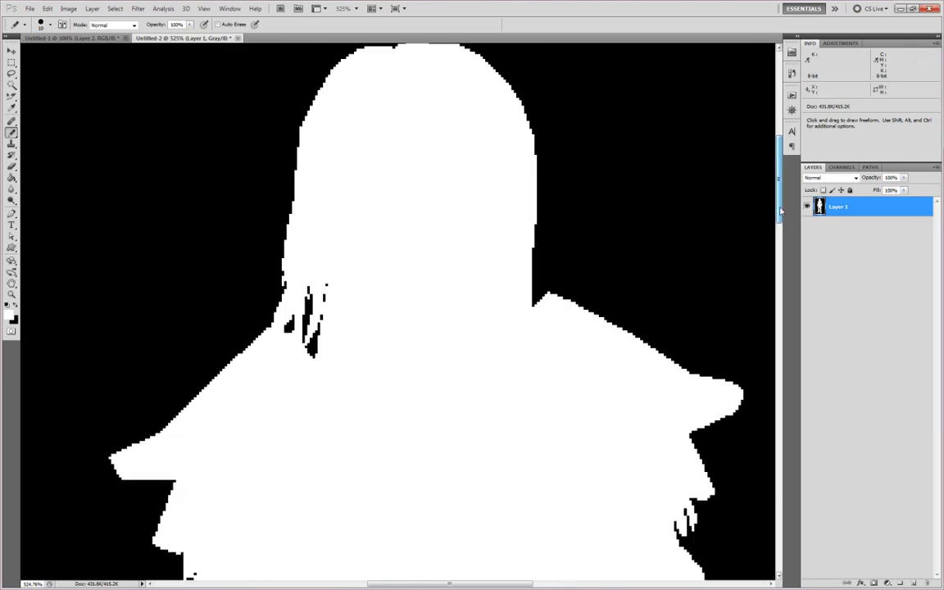
key("ctrl+0")
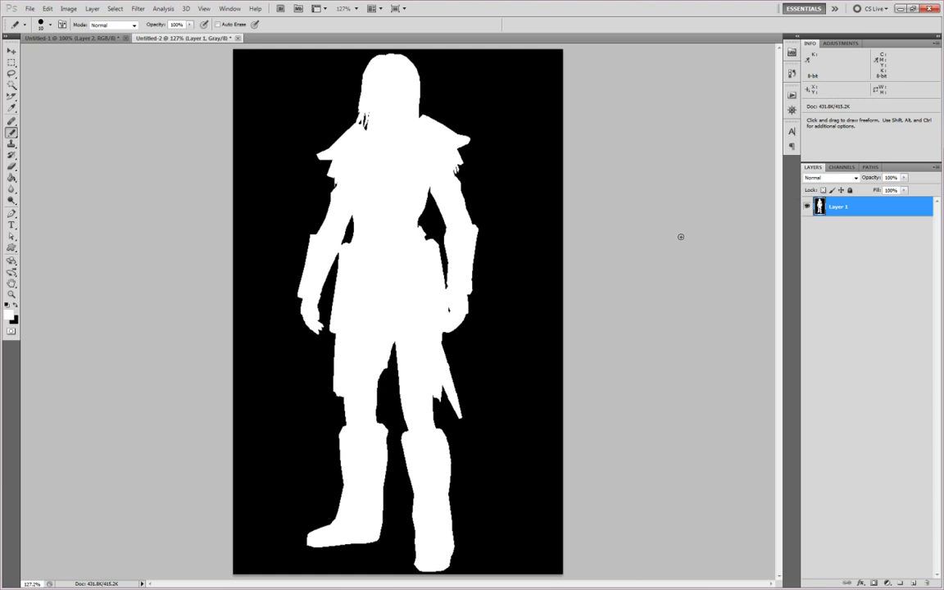
Step: Copy the entire silhouette image and delete the merged Layer 2 from the Untitled-1 document
key("ctrl+a")
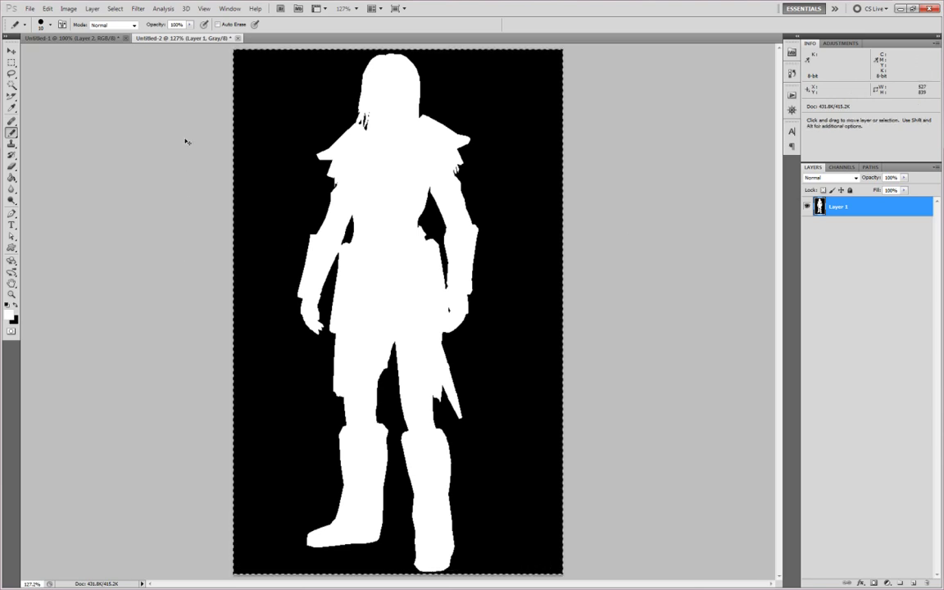
left_click(57, 39)
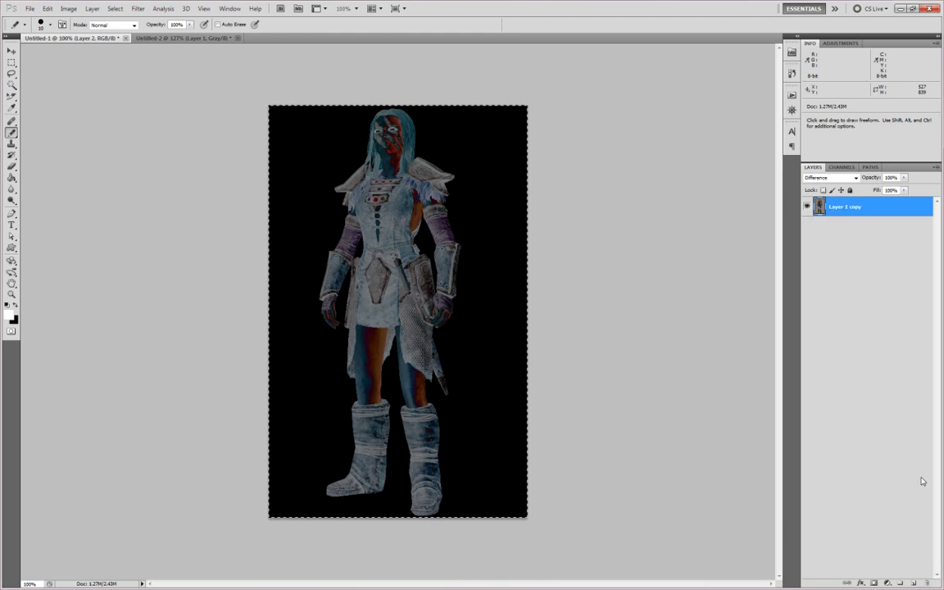
left_click(927, 582)
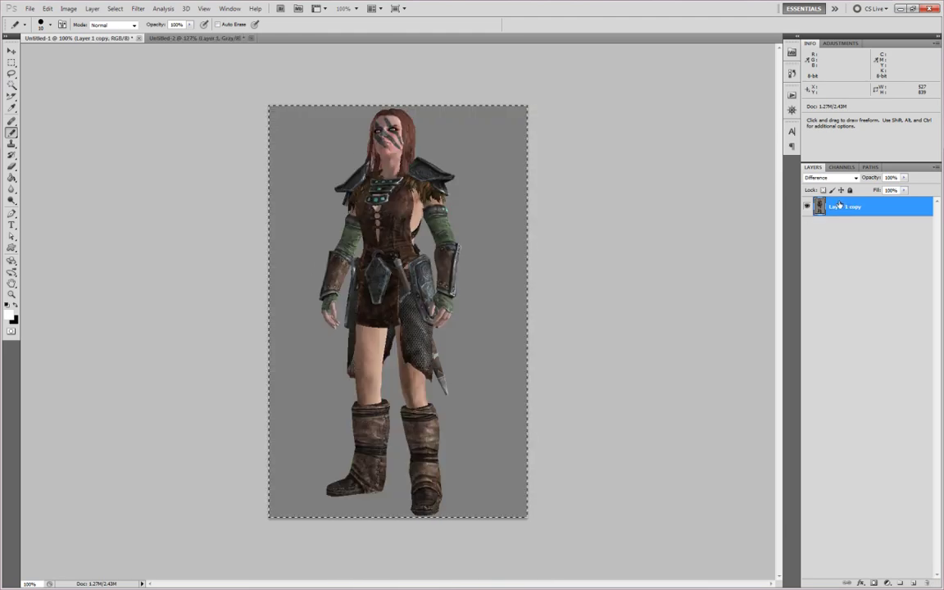
Step: Clear the selection, create a new alpha channel in Untitled-1, paste the copied silhouette into it and deselect
left_click(12, 62)
key("ctrl+d")
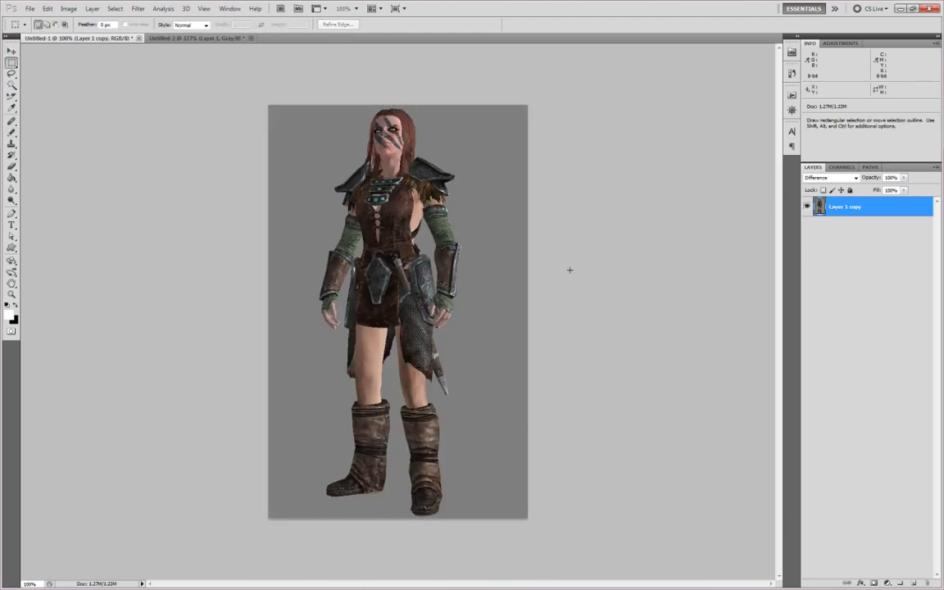
left_click(843, 168)
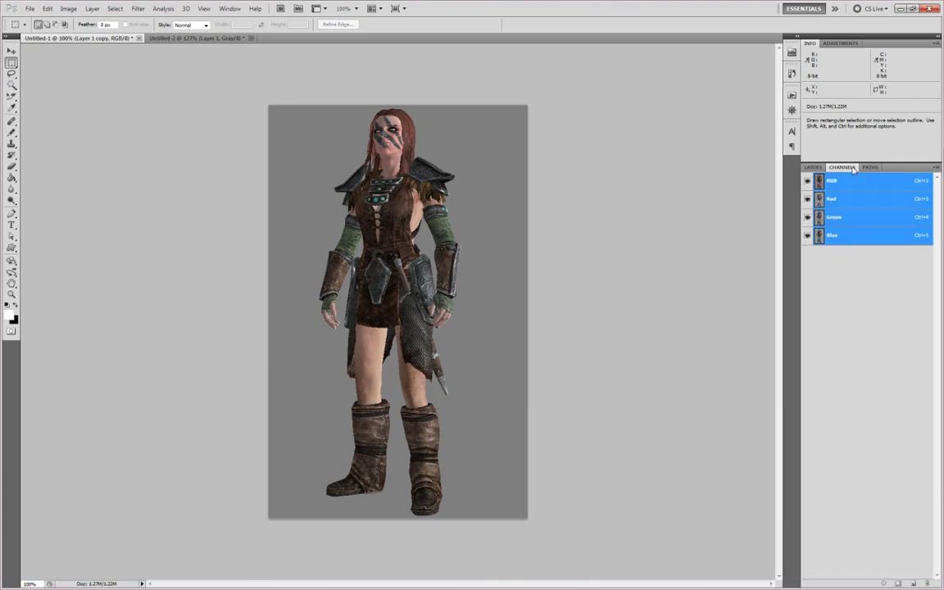
left_click(914, 584)
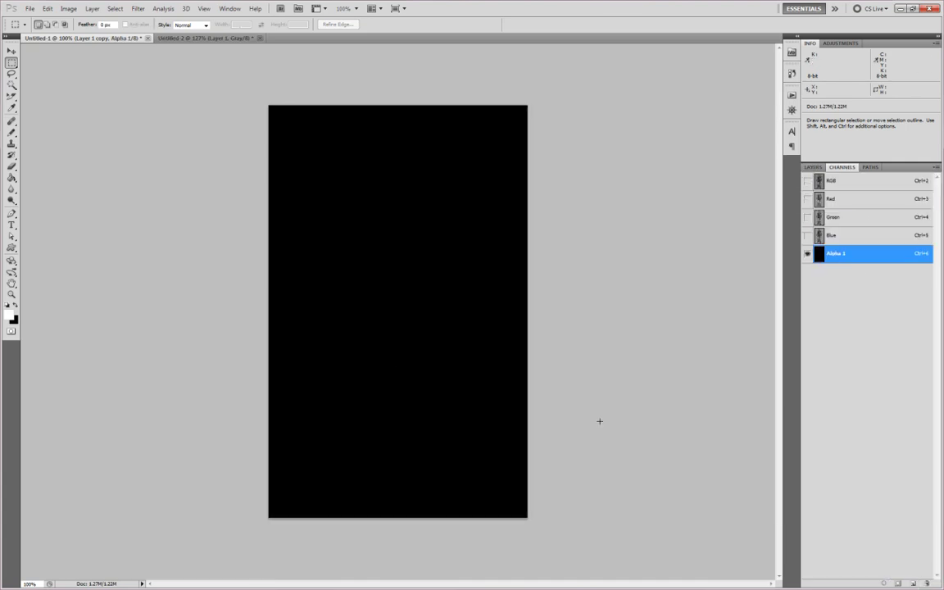
key("ctrl+v")
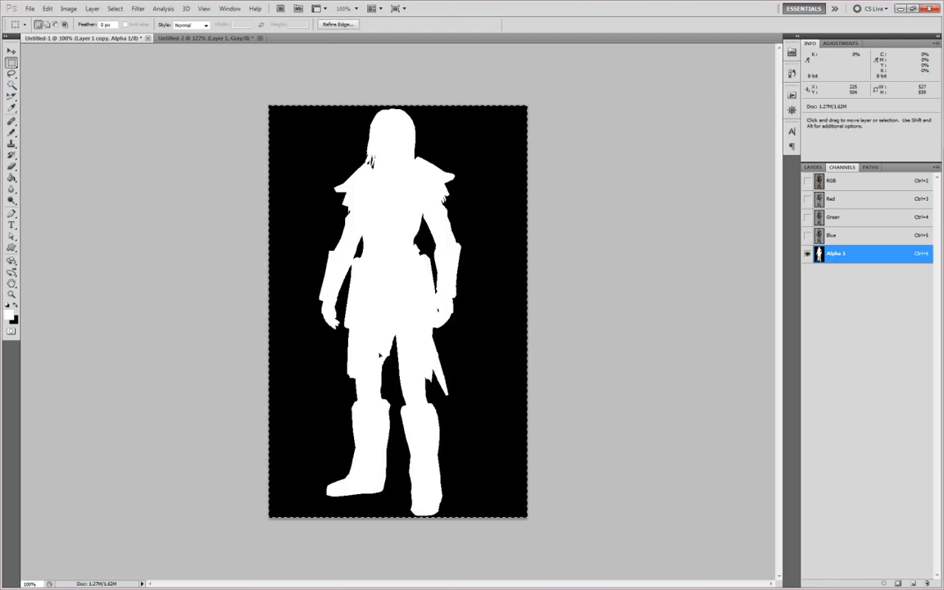
key("ctrl+d")
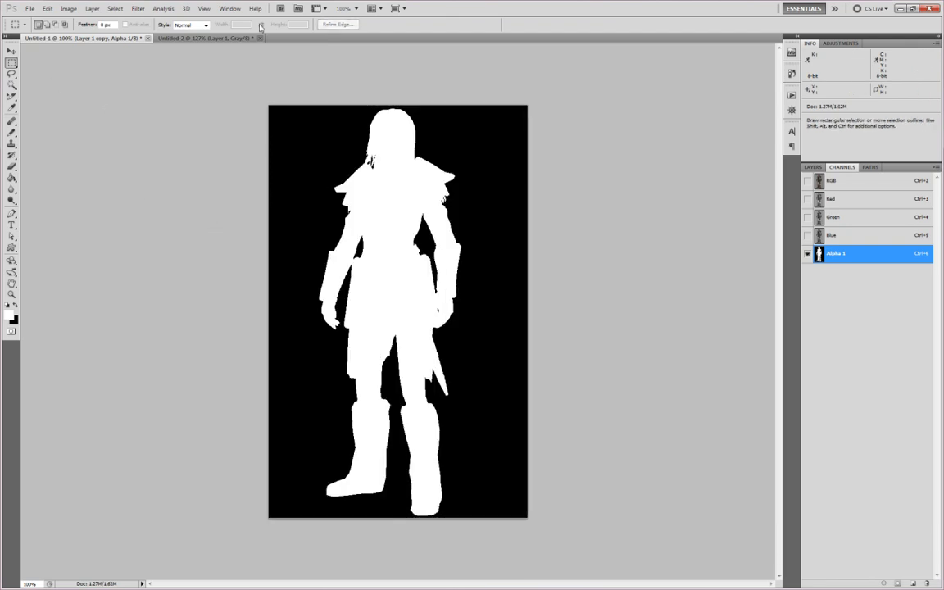
Step: Close the Untitled-2 document without saving it
left_click(237, 38)
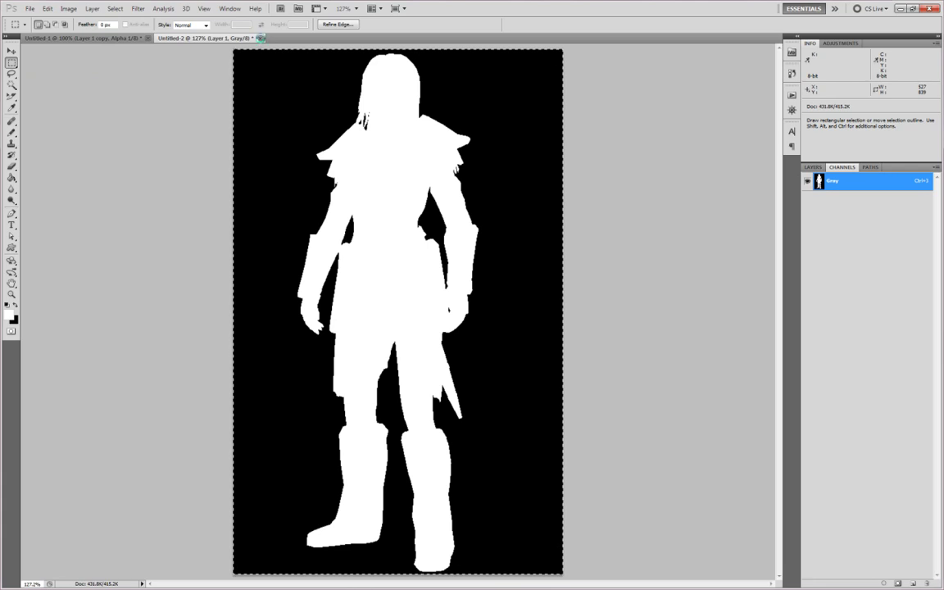
left_click(260, 37)
left_click(472, 224)
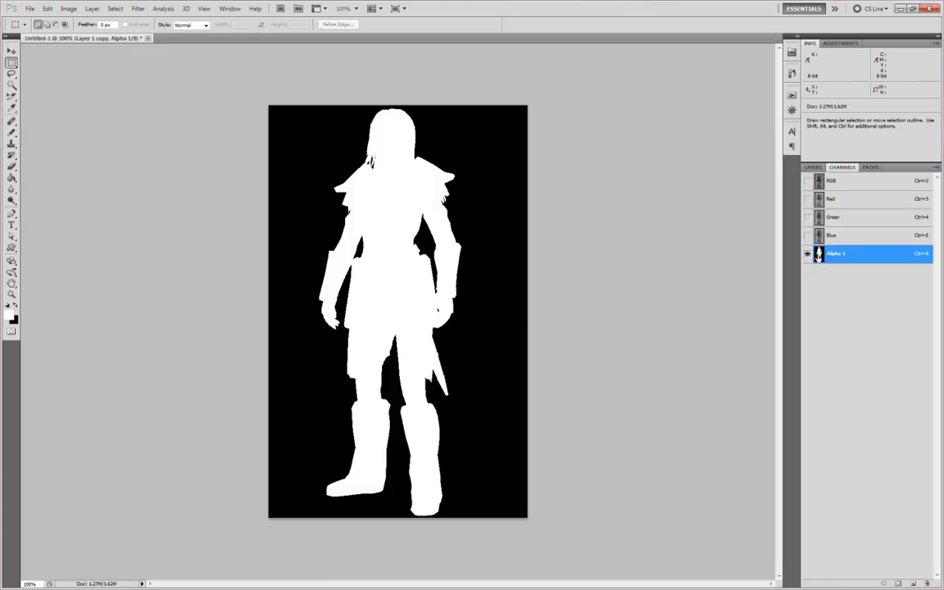
Step: Load the Alpha 1 channel as a selection and turn it into a layer mask on Layer 1 copy
left_click(818, 255, "ctrl")
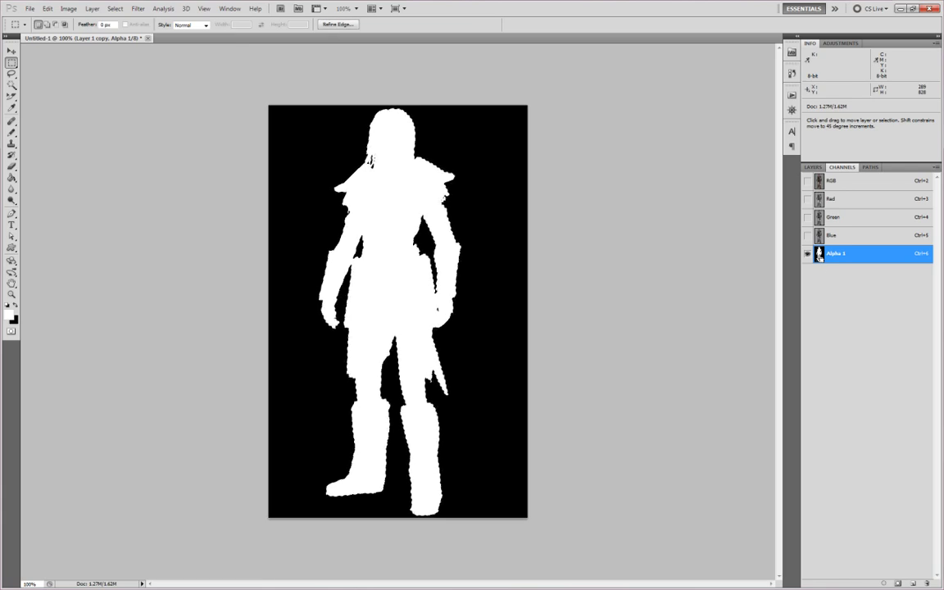
left_click(813, 167)
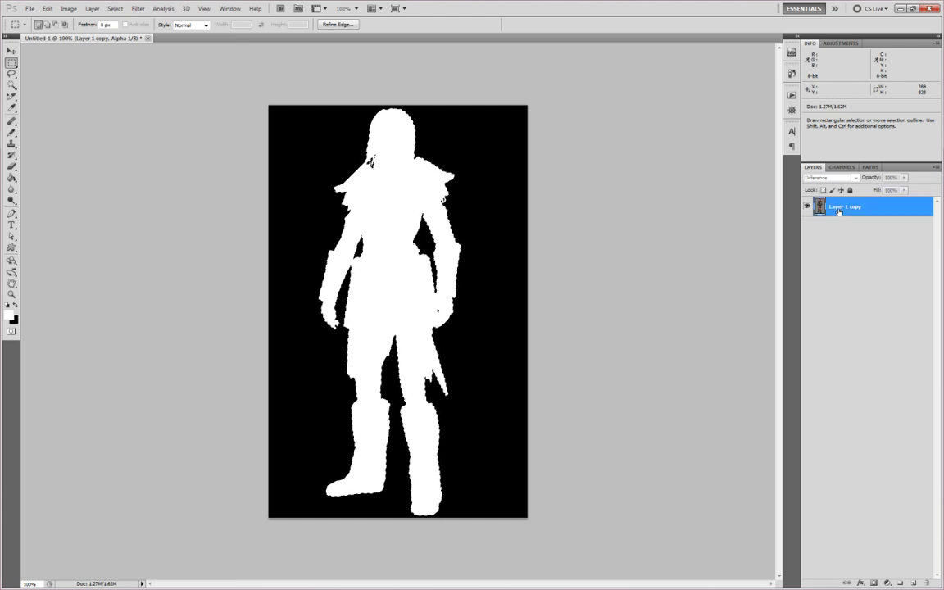
left_click(850, 210)
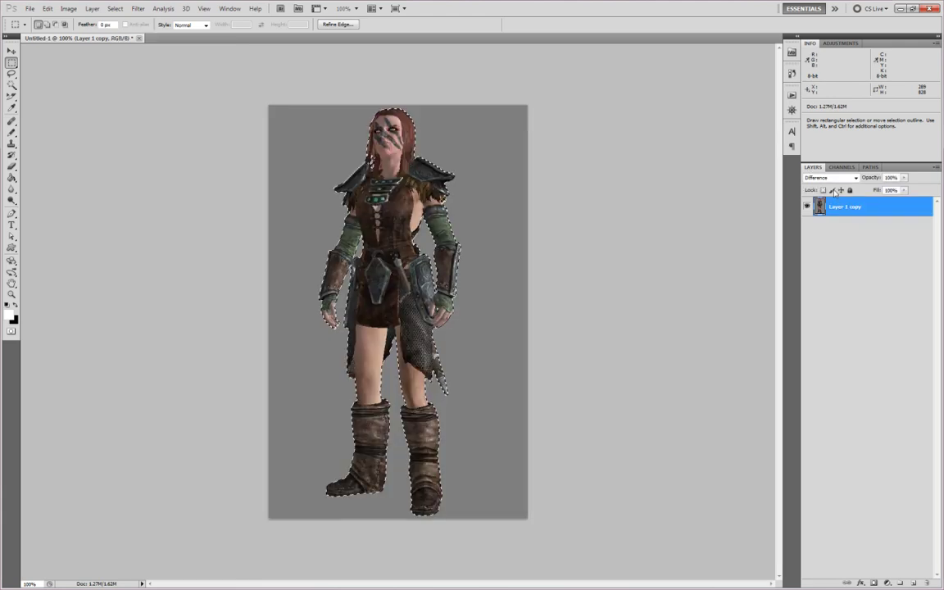
left_click(874, 582)
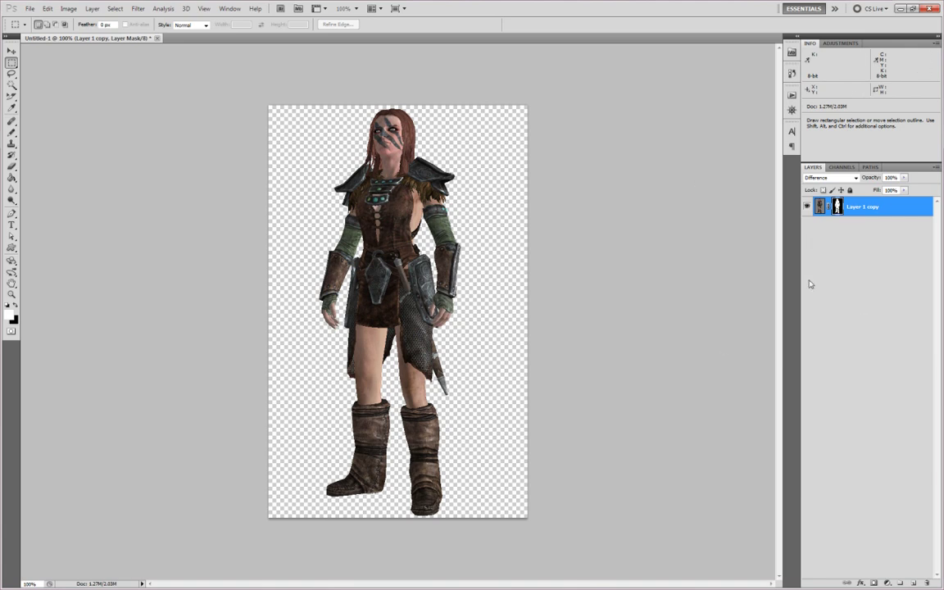
Step: Review the Layer 1 copy mask and Alpha 1 channels, and inspect the character's cut-out edges up close around the arm
left_click(842, 168)
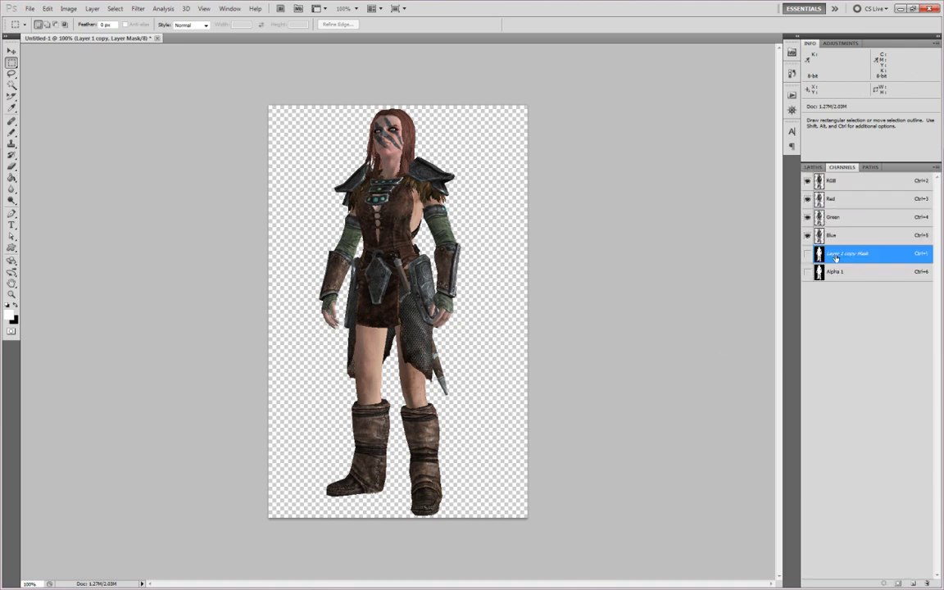
left_click(835, 271)
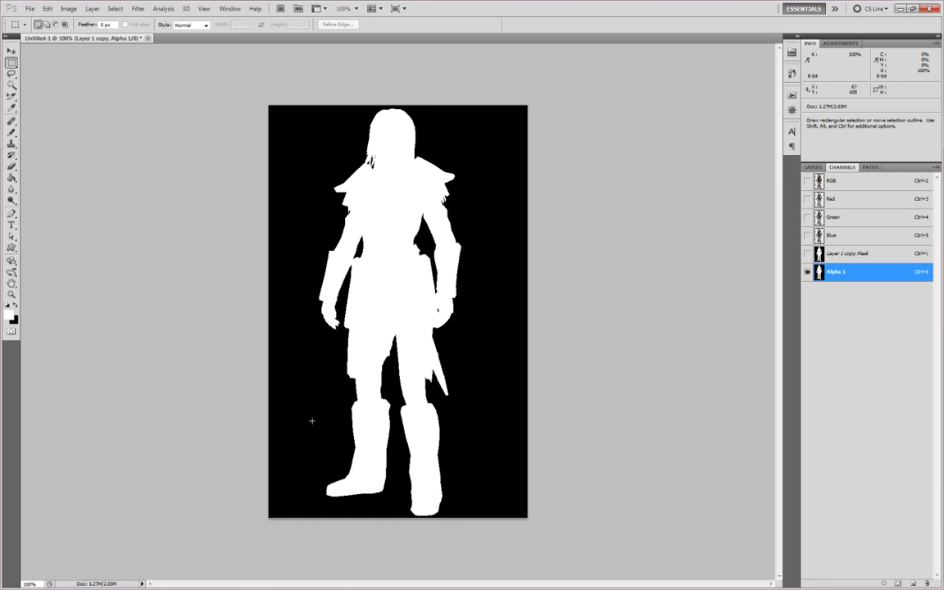
left_click(820, 182)
left_click(813, 167)
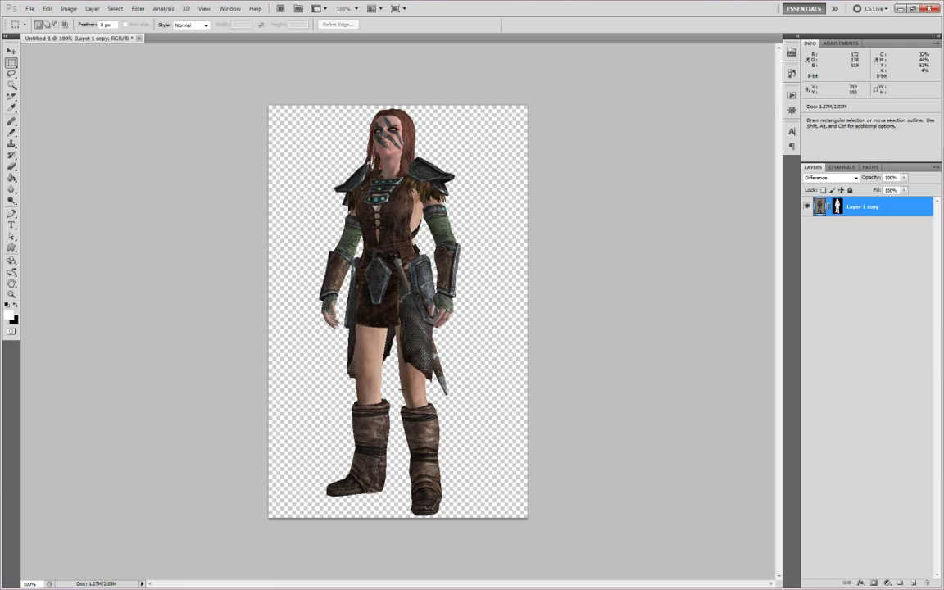
key("ctrl+plus")
scroll(490, 202, "up", 3, "alt")
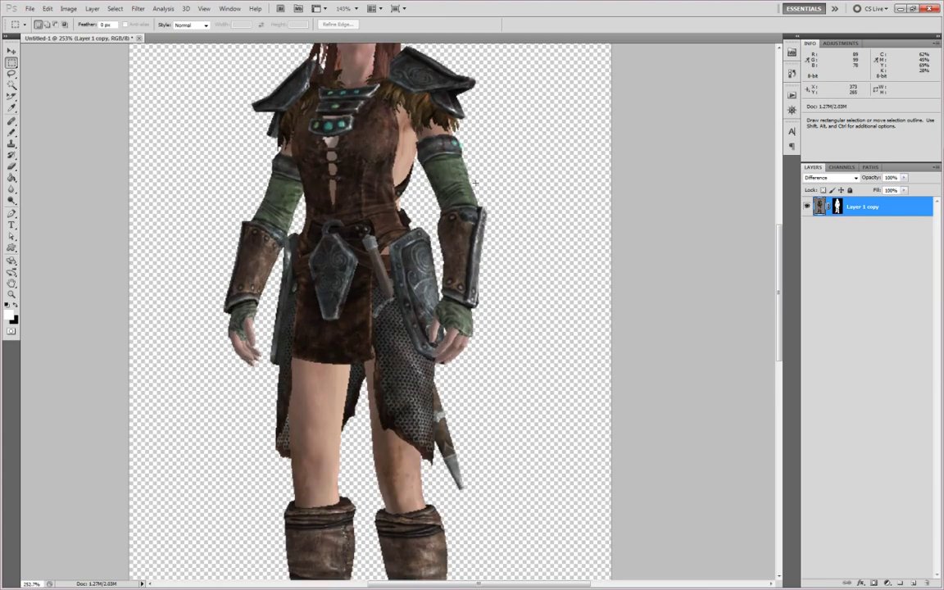
scroll(475, 183, "up", 4, "alt")
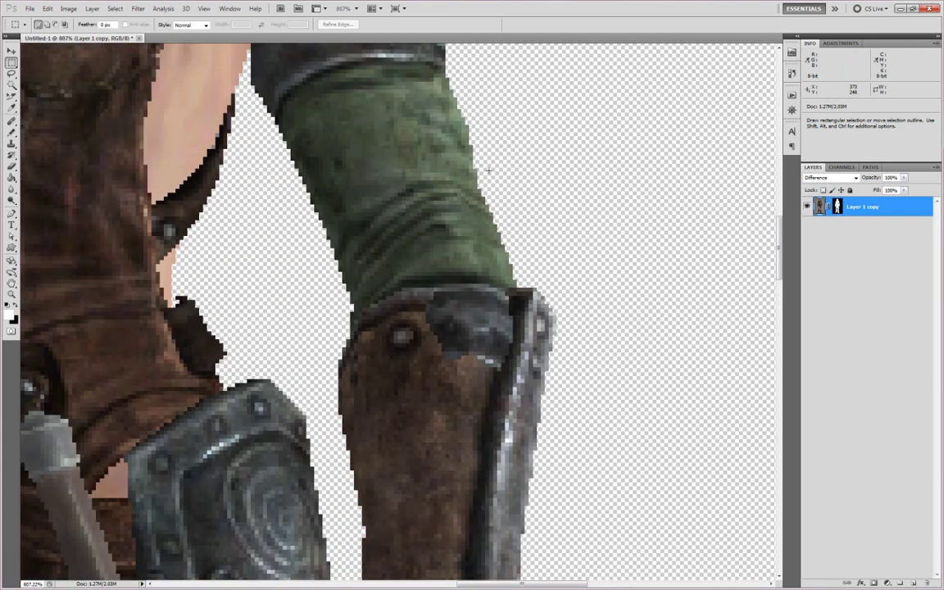
scroll(400, 445, "down", 6, "alt")
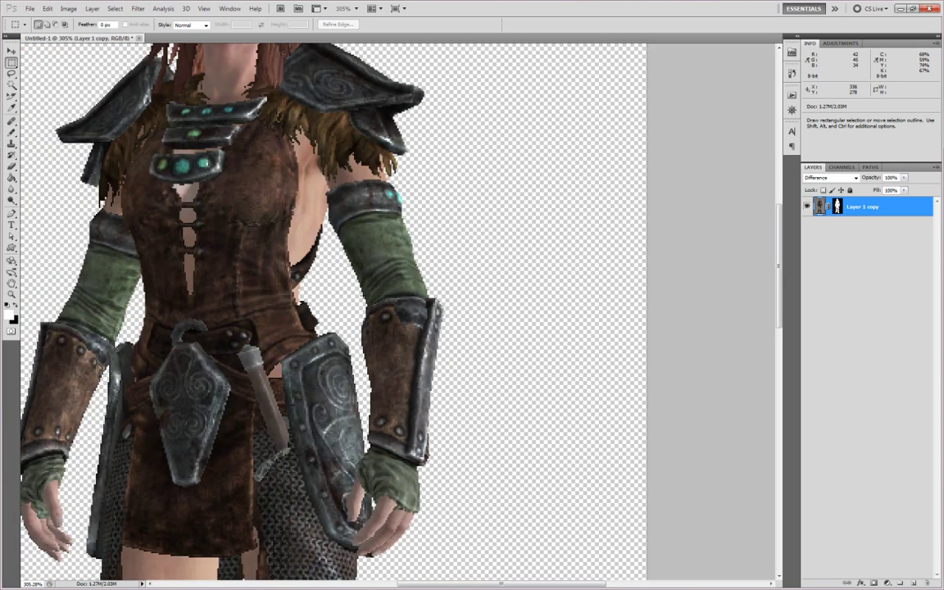
scroll(360, 291, "up", 1, "alt")
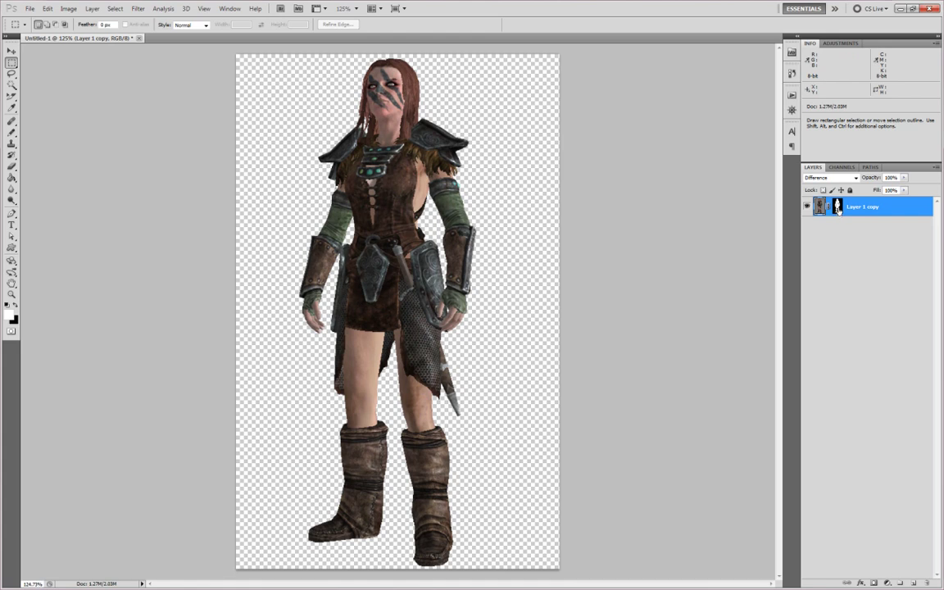
Step: Load the layer mask of Layer 1 copy as a selection and feather it by 1 pixel
left_click(838, 207, "ctrl")
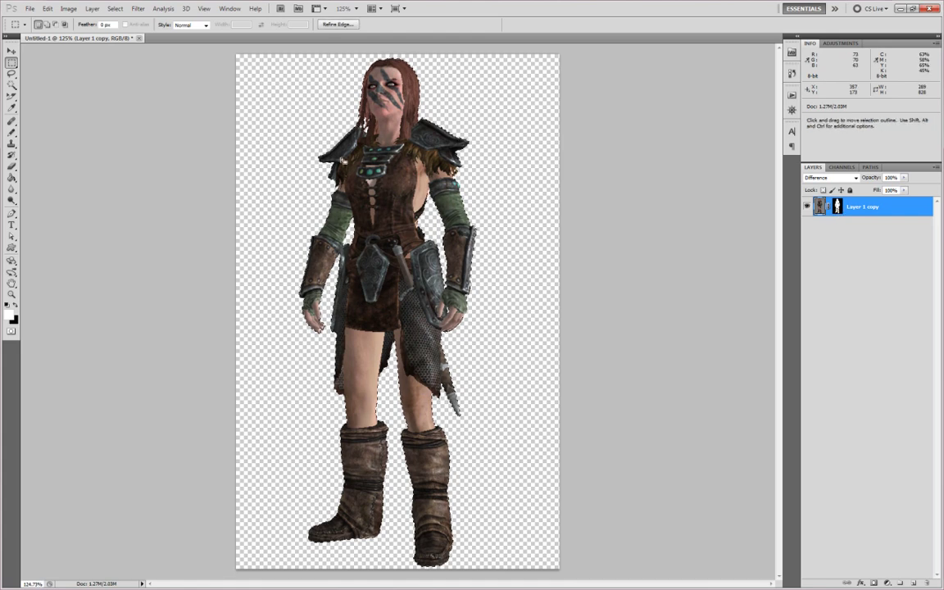
left_click(117, 9)
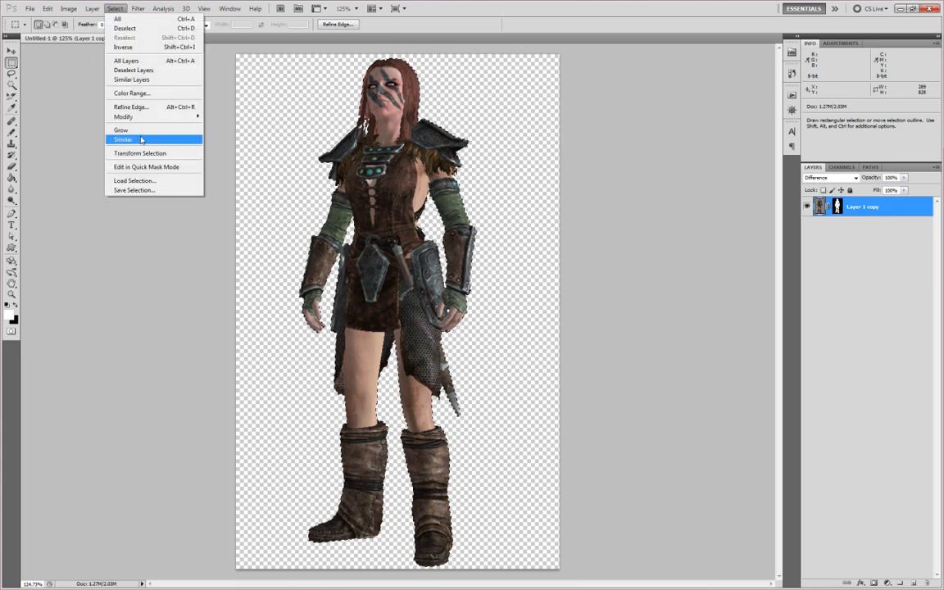
mouse_move(162, 121)
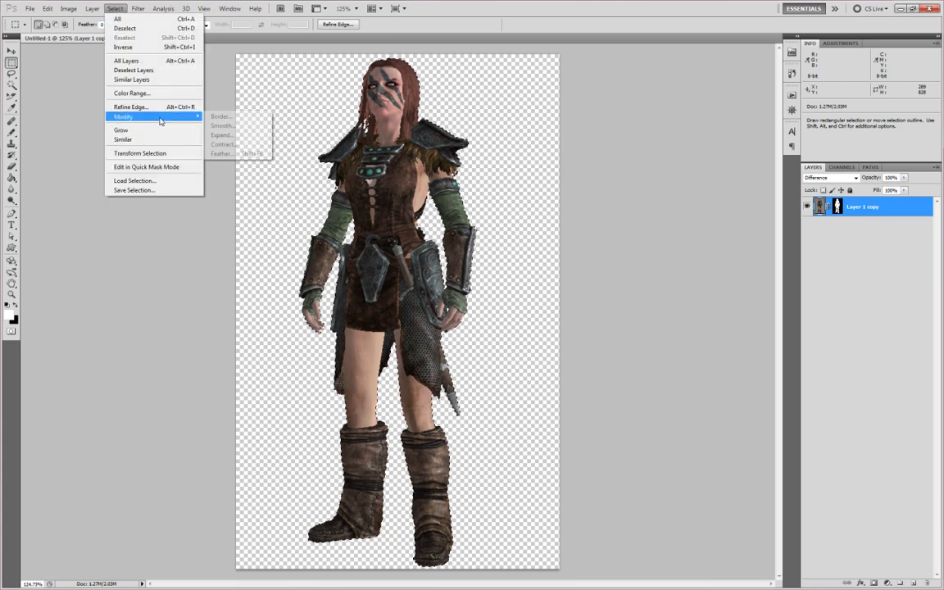
left_click(222, 154)
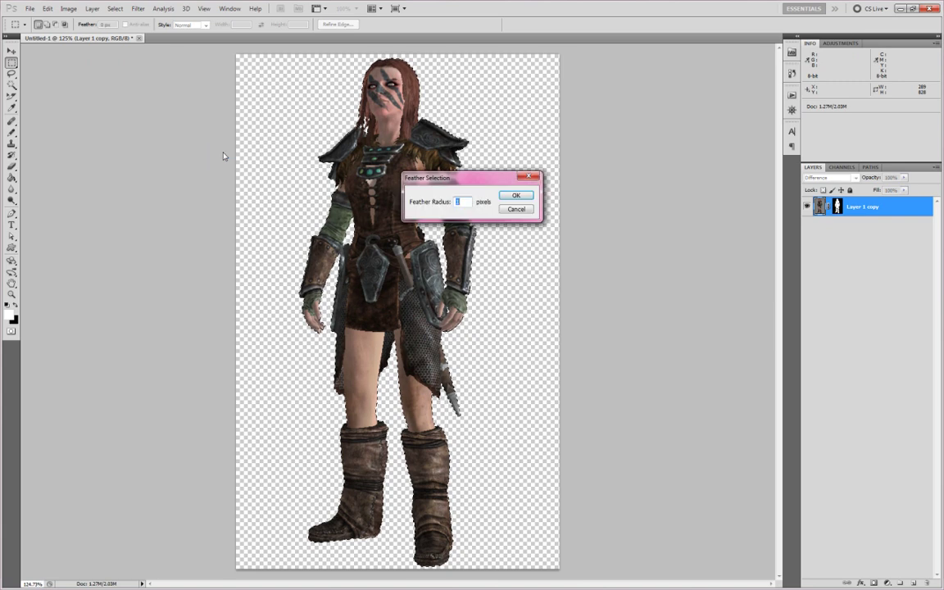
key("Return")
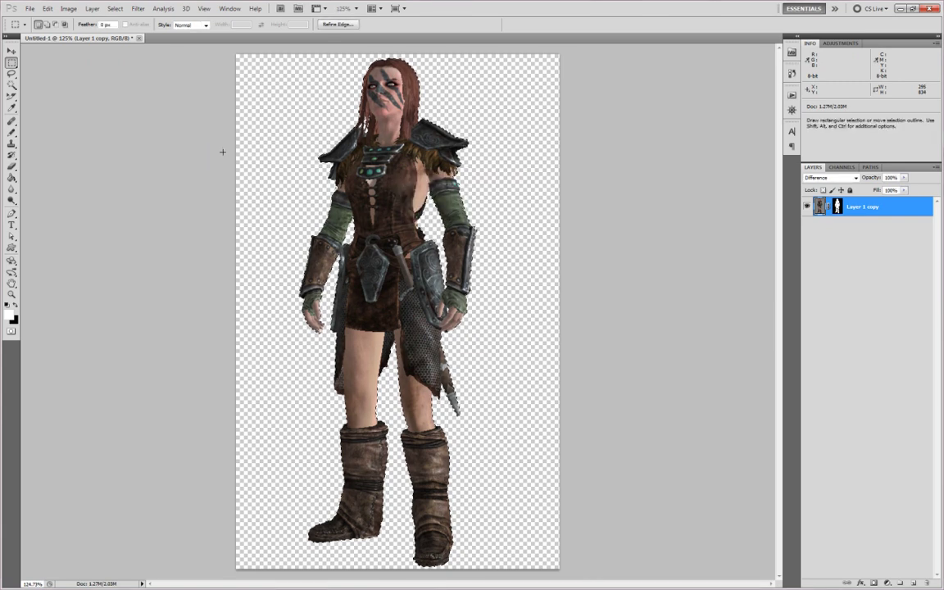
Step: Invert the feathered selection, delete the pixels outside the character from Layer 1 copy, and deselect
left_click(115, 10)
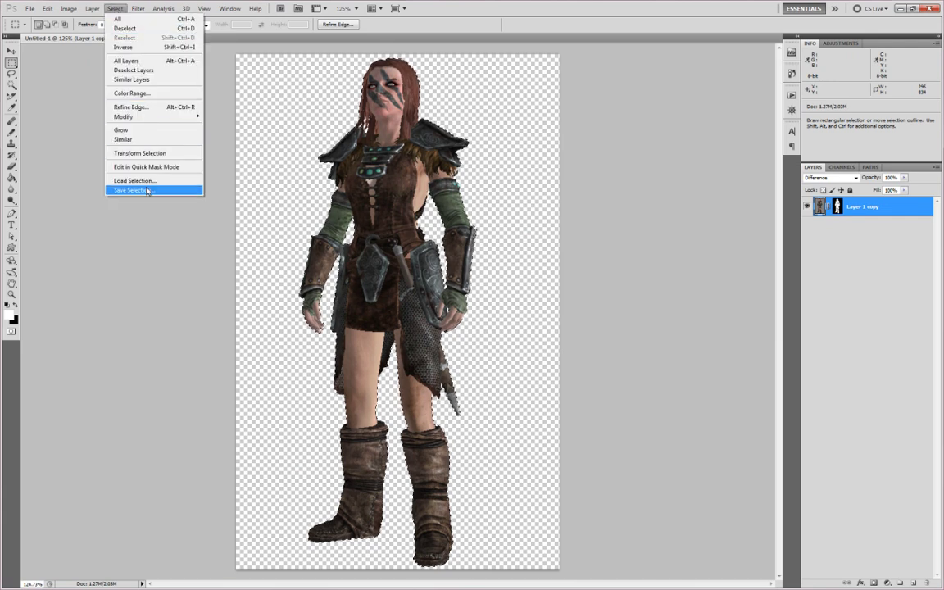
left_click(141, 49)
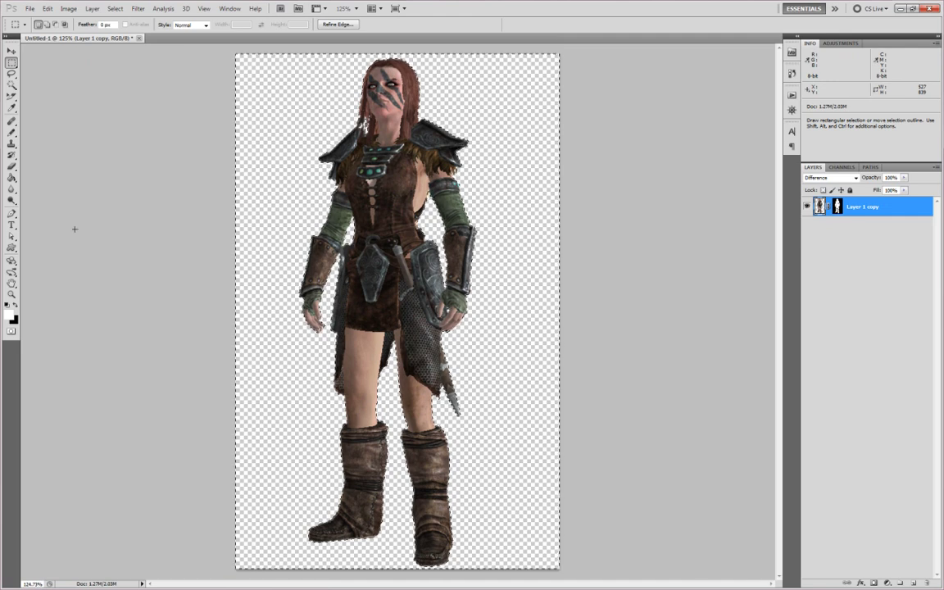
key("Delete")
key("ctrl+d")
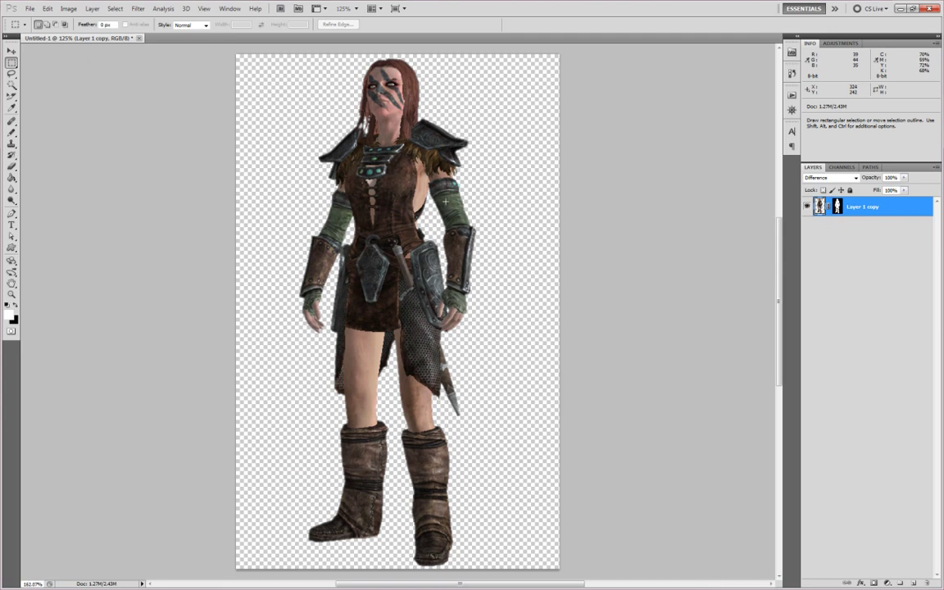
Step: Inspect the softened edges around the character's arm up close, and return the view to 100%
scroll(484, 209, "up", 5, "alt")
scroll(491, 210, "up", 5, "alt")
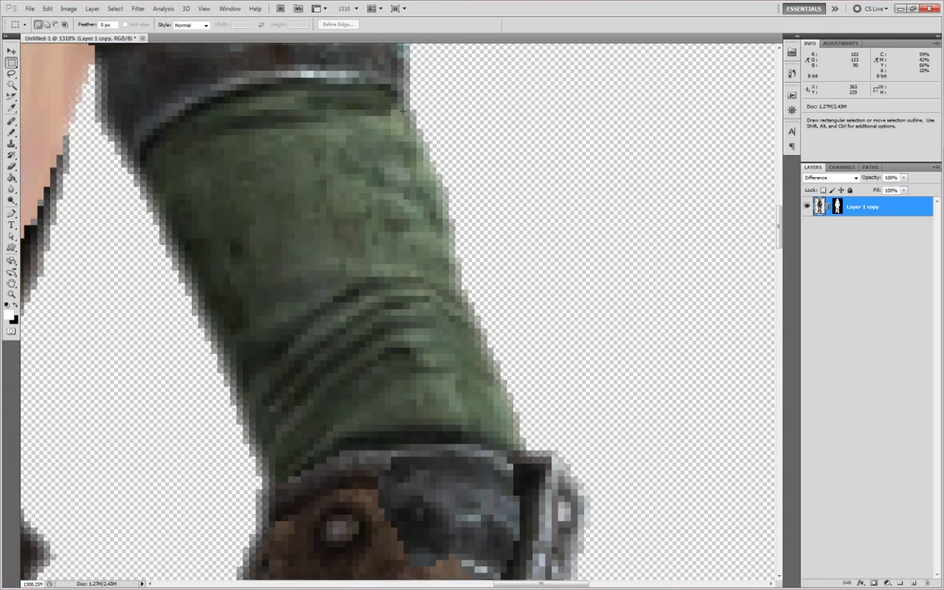
scroll(357, 252, "down", 2, "alt")
scroll(356, 252, "down", 4, "alt")
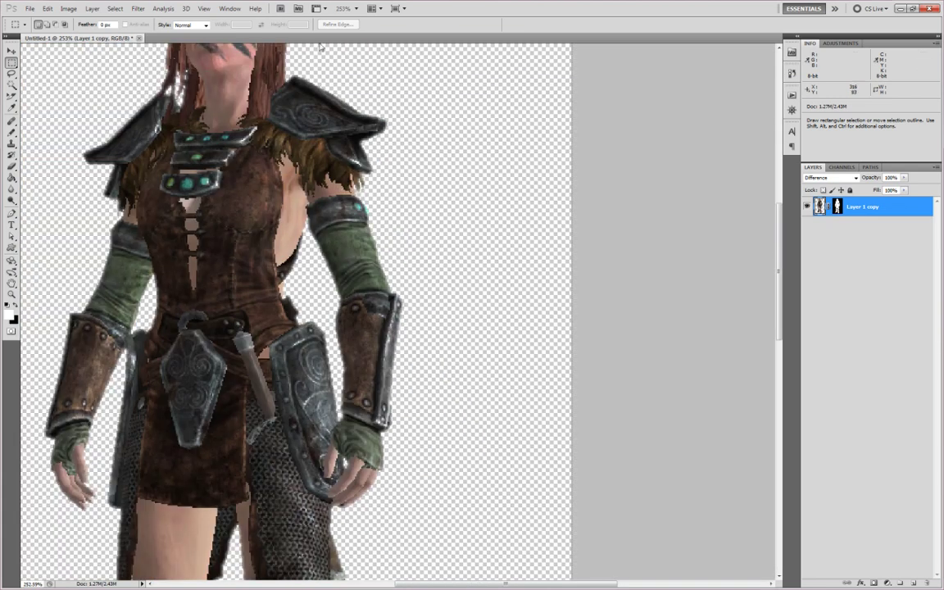
left_click(355, 8)
left_click(356, 43)
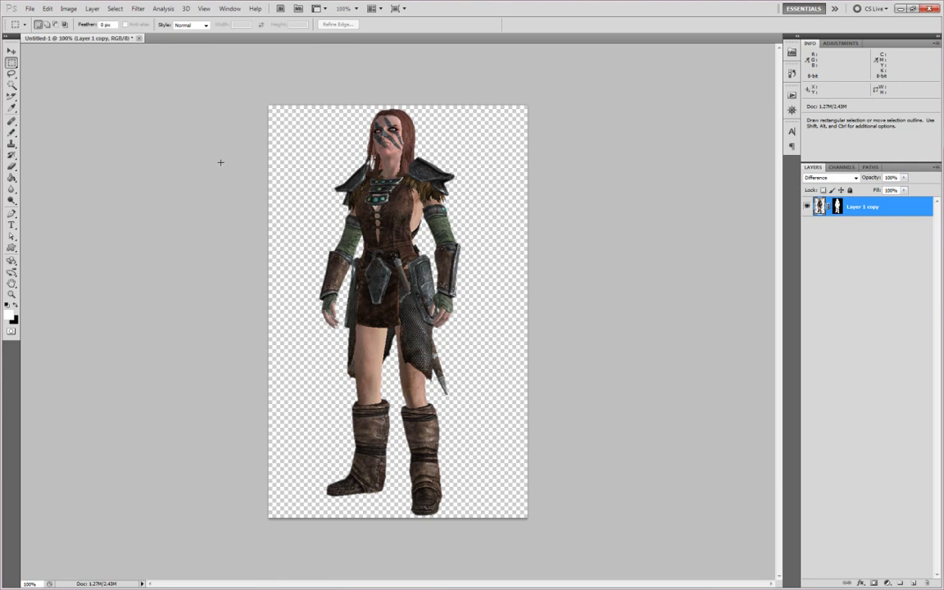
Step: Trim the image based on transparent pixels on all four sides
left_click(68, 9)
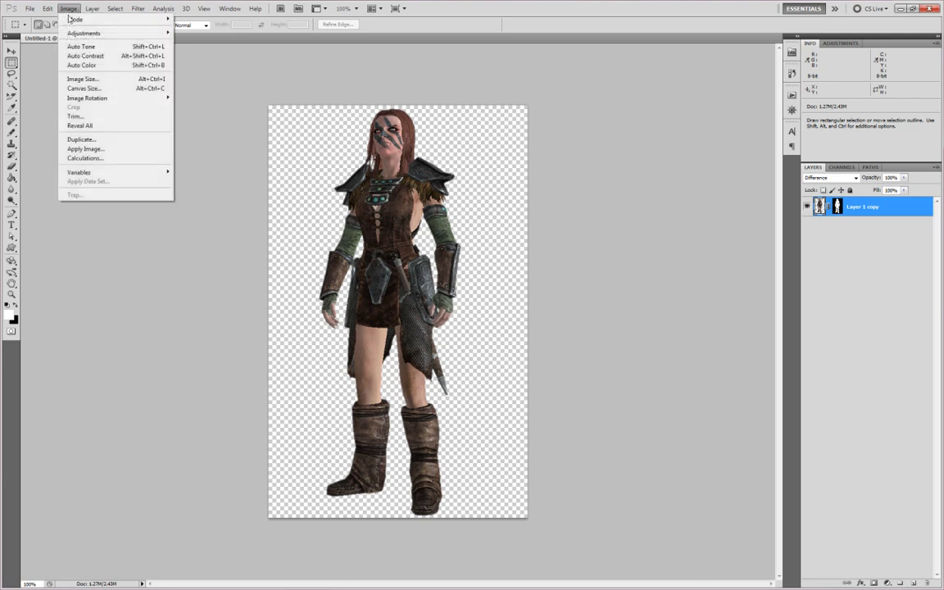
left_click(88, 119)
left_click_drag(410, 149, 238, 200)
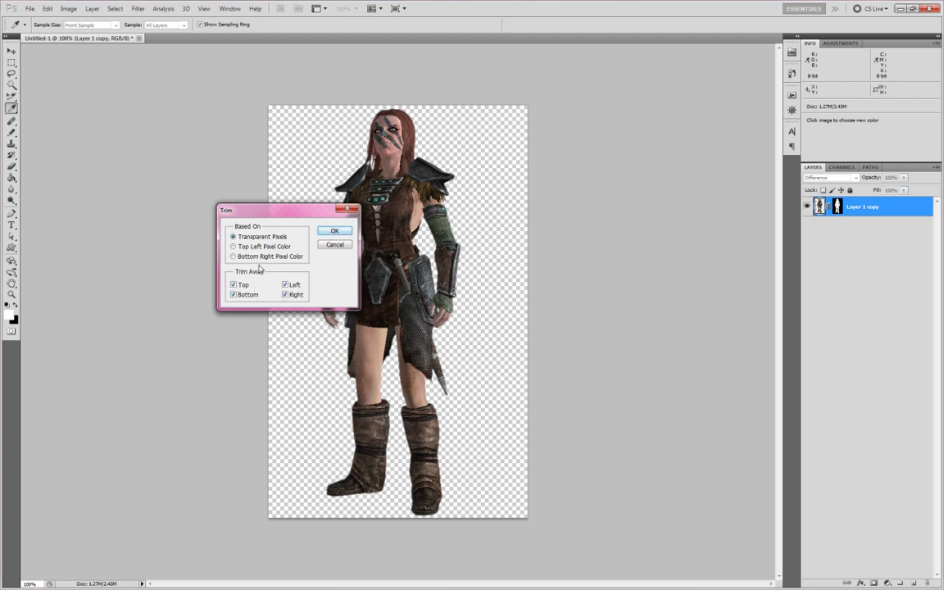
left_click(333, 232)
key("m")
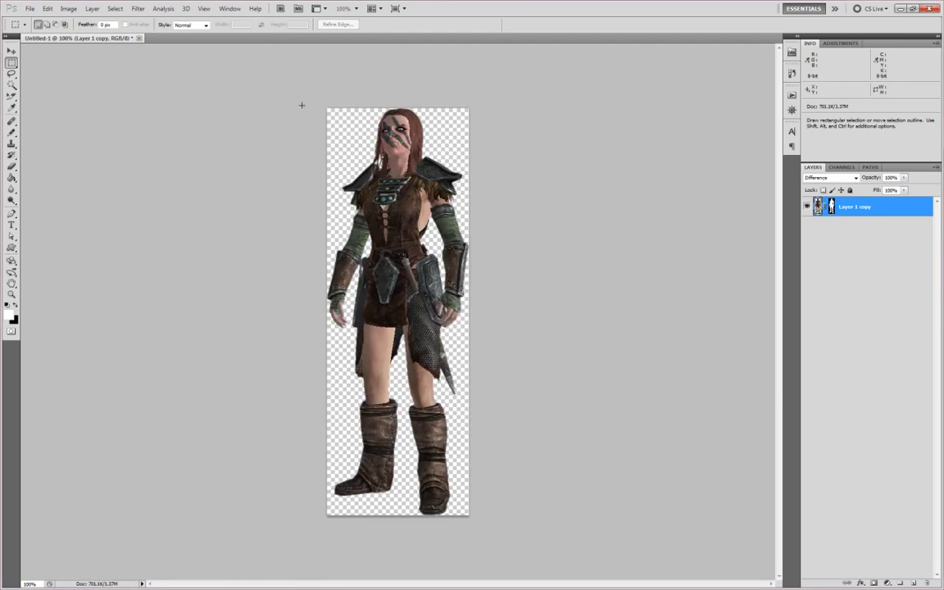
Step: Resize the image to a height of 800 pixels with constrained proportions
left_click(68, 8)
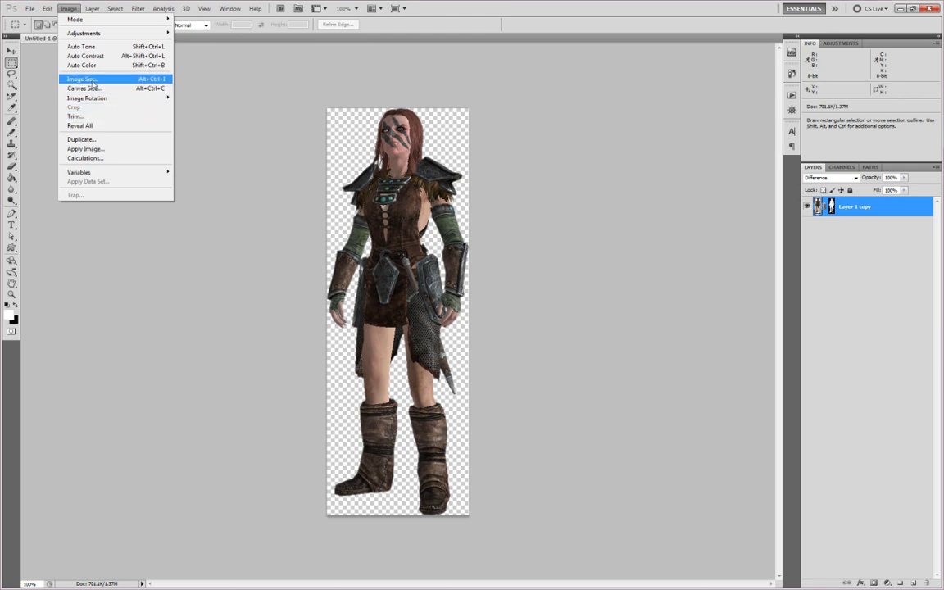
left_click(92, 79)
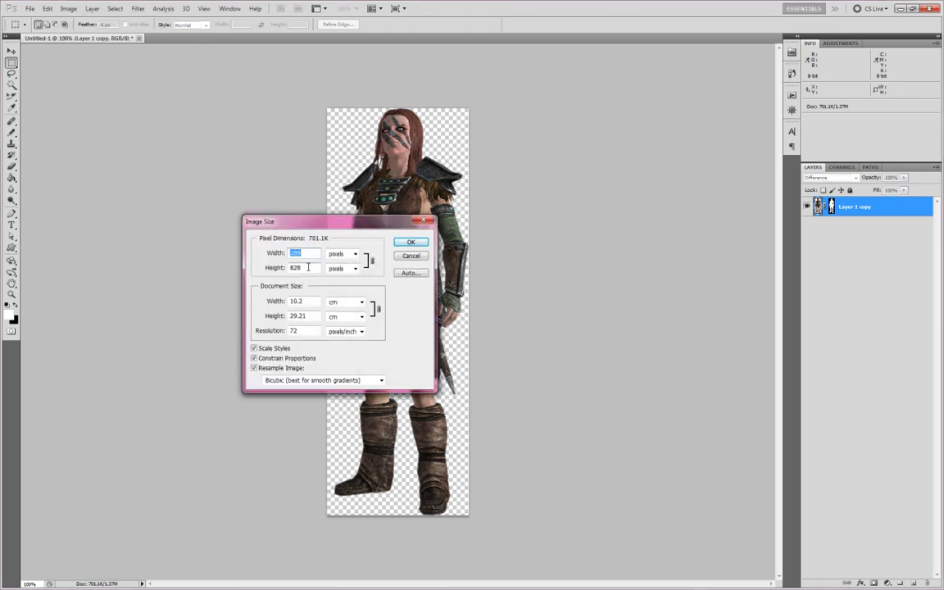
left_click(302, 268)
left_click_drag(303, 268, 295, 268)
type("00")
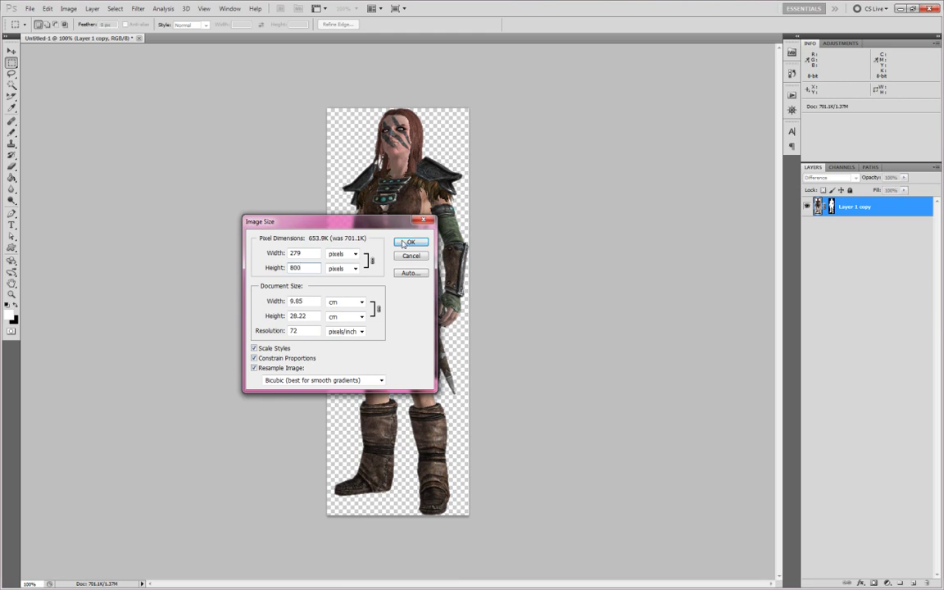
key("Return")
Step: Set the canvas width to 500 pixels with the anchor centred
left_click(68, 8)
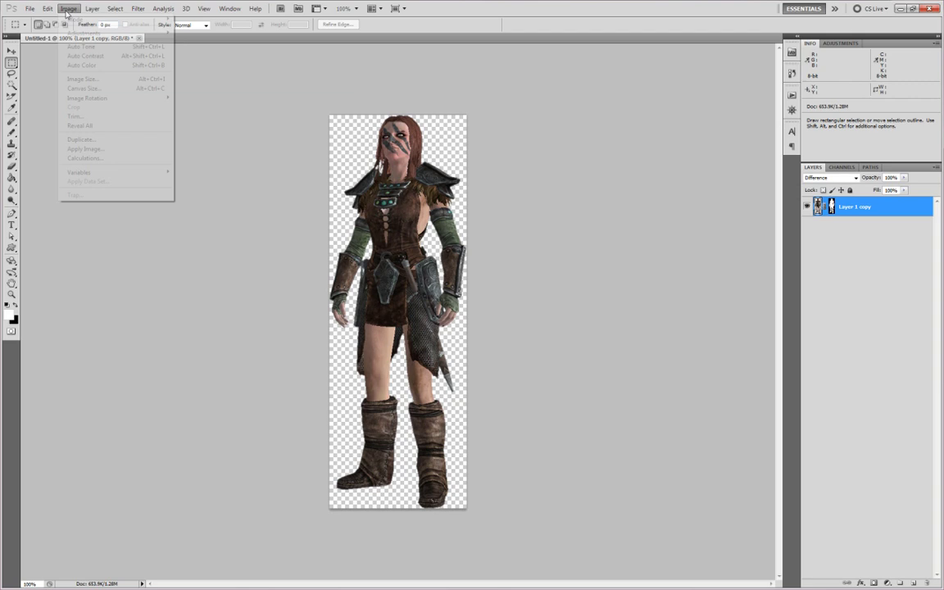
left_click(81, 86)
left_click(349, 288)
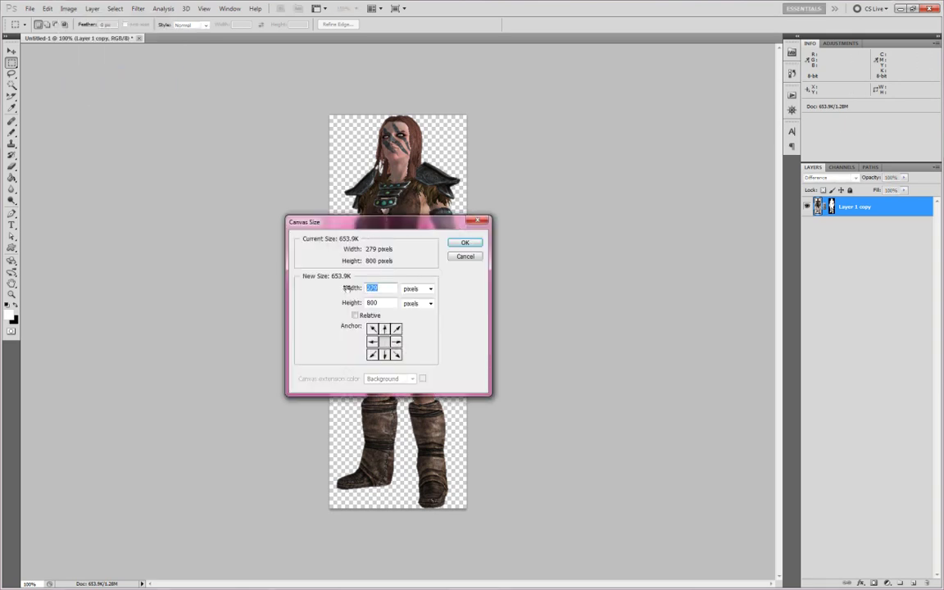
type("500")
left_click(465, 243)
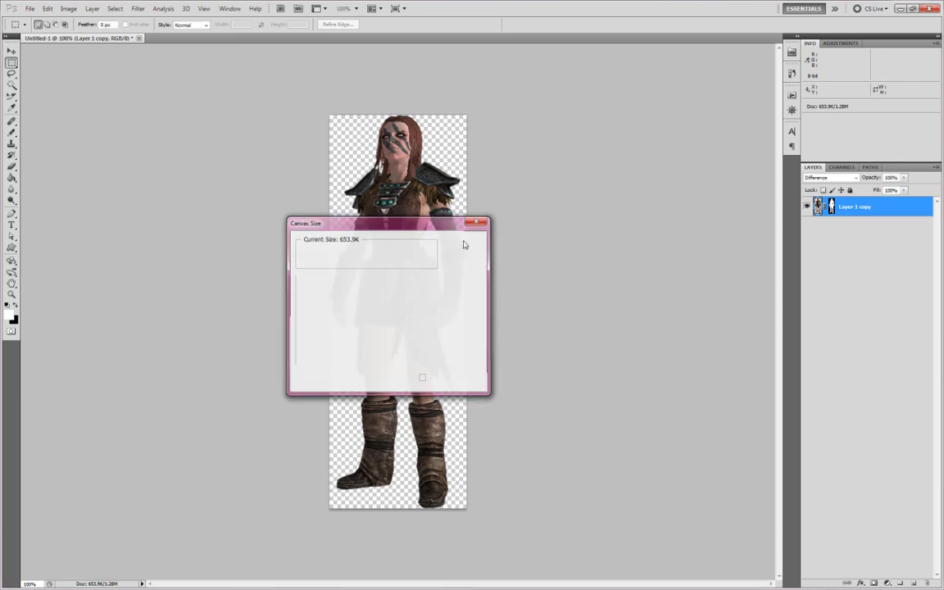
Step: Set the canvas width to 600 pixels with the anchor centred
left_click(68, 8)
left_click(97, 88)
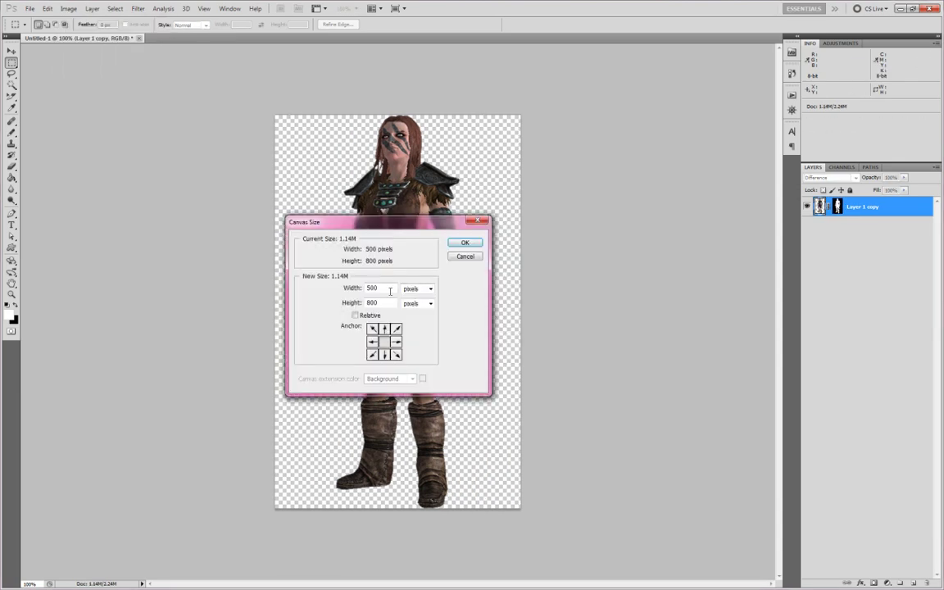
type("600")
key("Return")
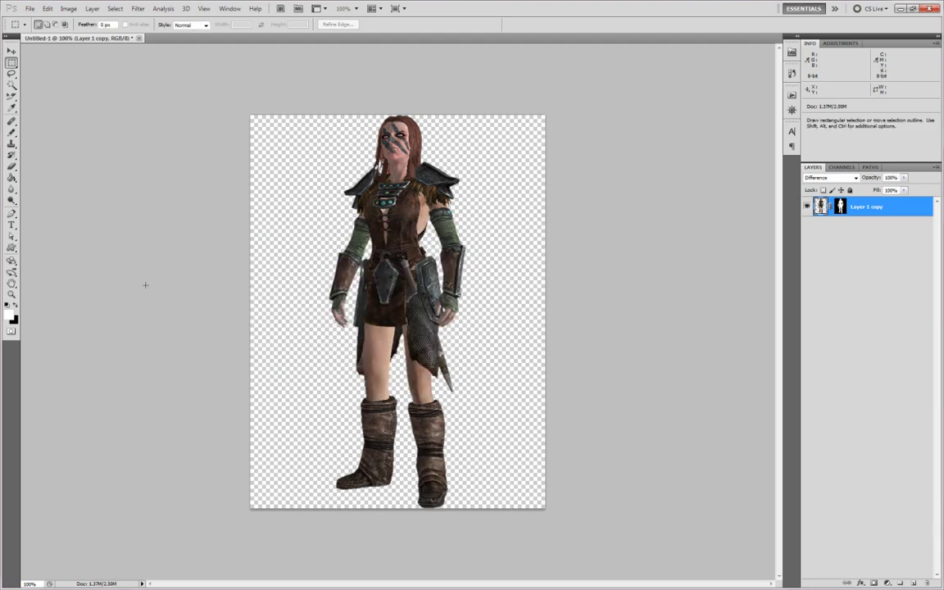